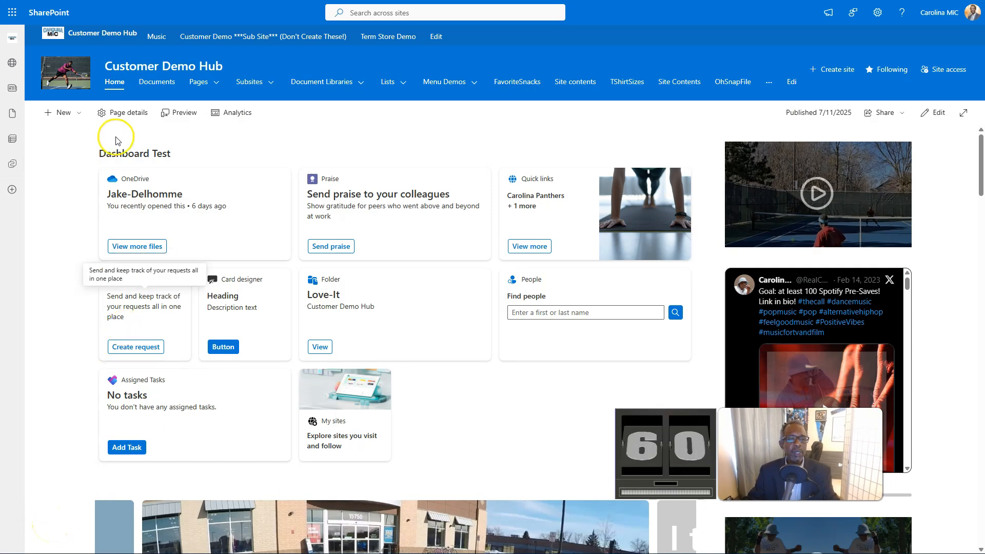
Step: Create a new page from the Microsoft Article template in the page templates gallery
{"action": "left_click", "coordinate": [78, 115]}
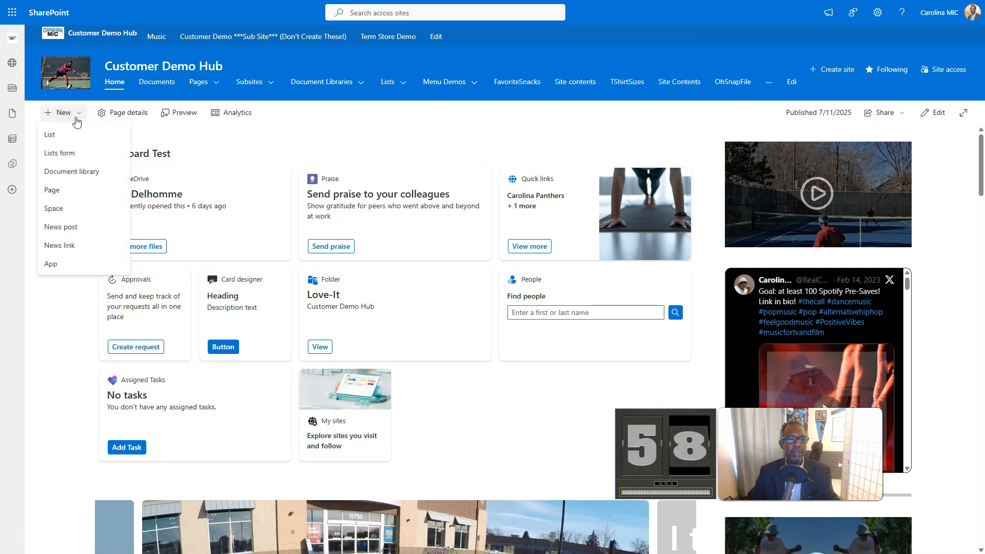
{"action": "left_click", "coordinate": [61, 188]}
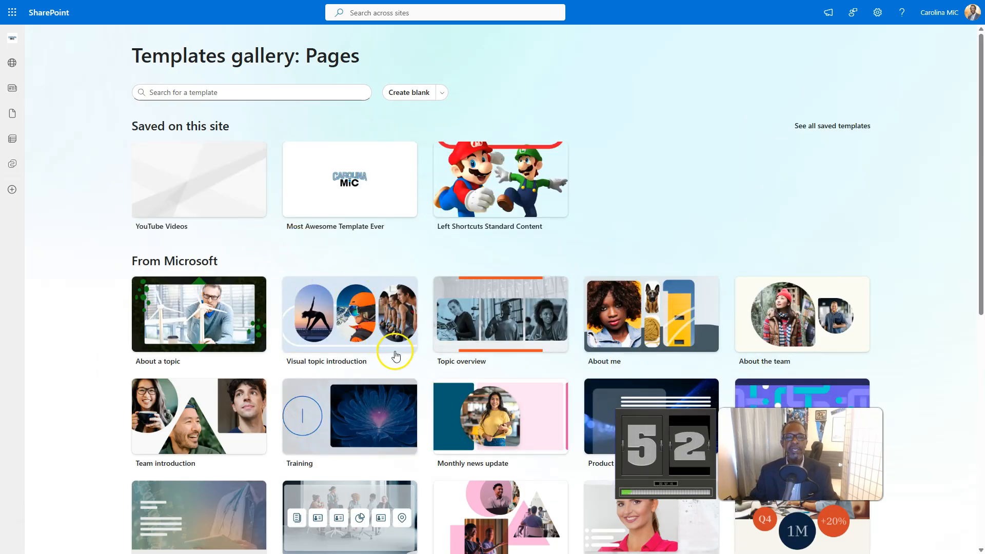
{"action": "scroll", "coordinate": [424, 320], "scroll_direction": "down", "scroll_amount": 2}
{"action": "scroll", "coordinate": [424, 321], "scroll_direction": "down", "scroll_amount": 2}
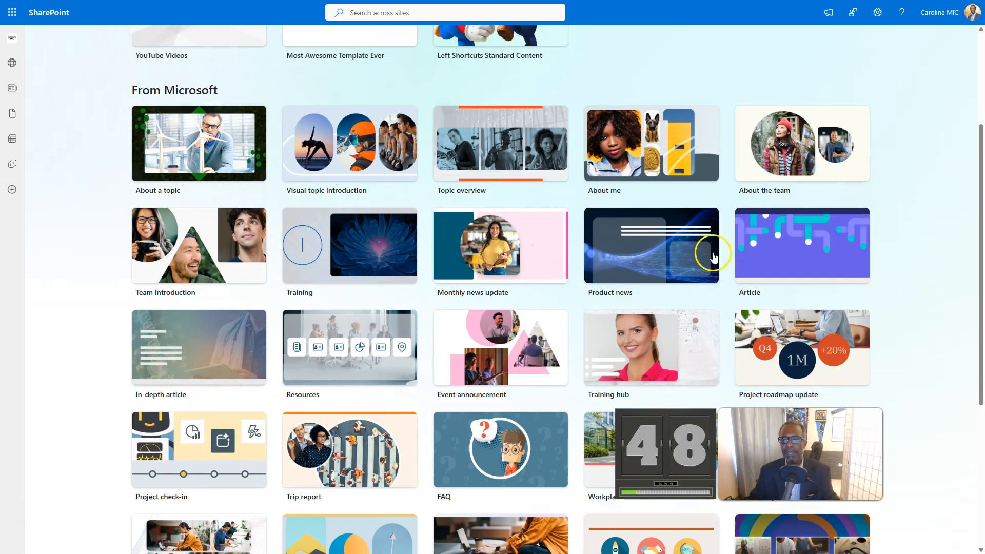
{"action": "left_click", "coordinate": [777, 247]}
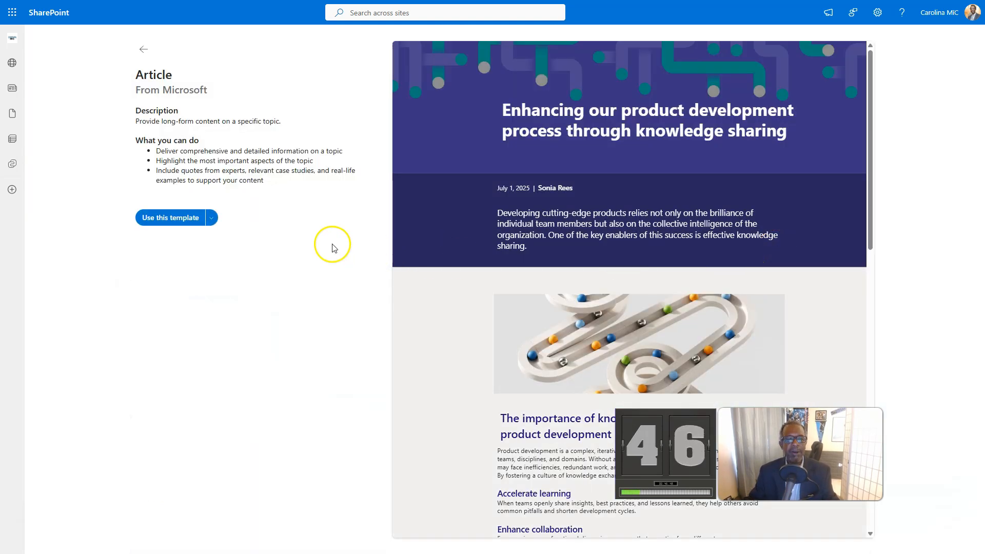
{"action": "left_click", "coordinate": [177, 219]}
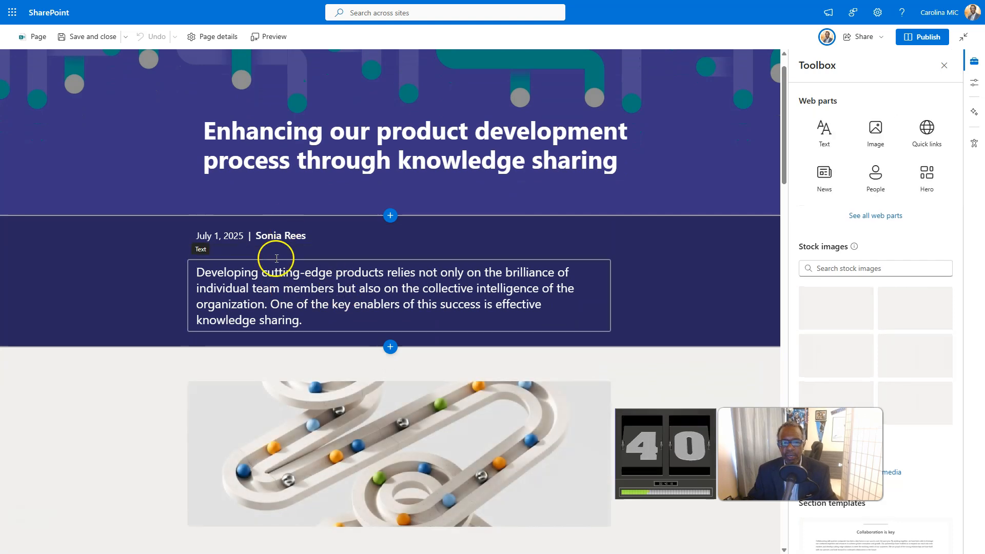
Step: Select the article's intro paragraph, then save and close the page
{"action": "left_click", "coordinate": [252, 303]}
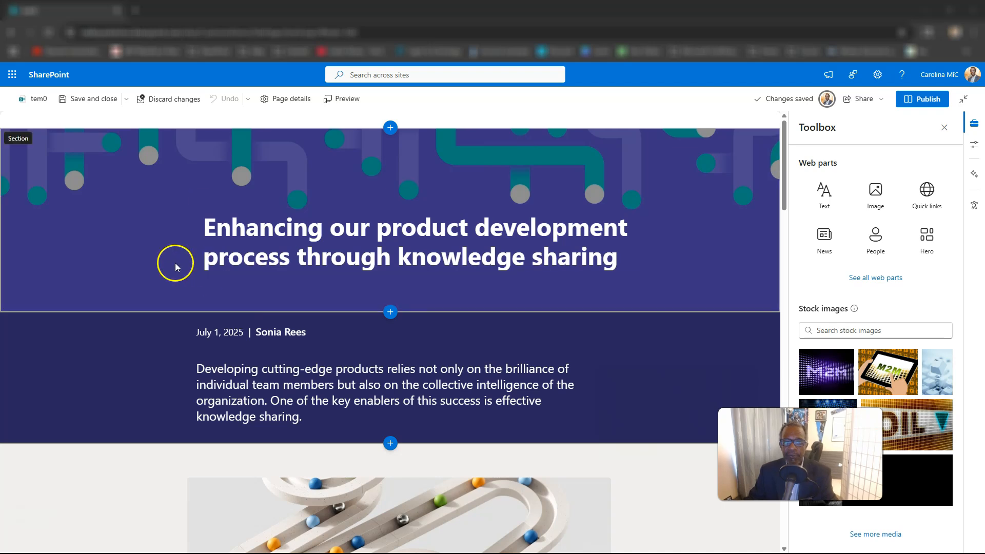
{"action": "left_click", "coordinate": [85, 99]}
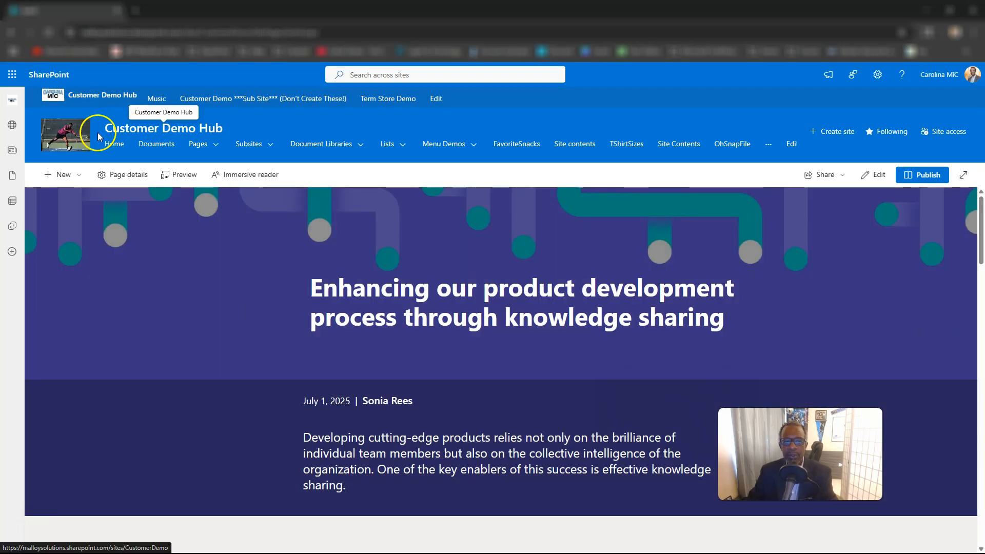
Step: Return to the site home page and choose Page from the New menu
{"action": "left_click", "coordinate": [80, 144]}
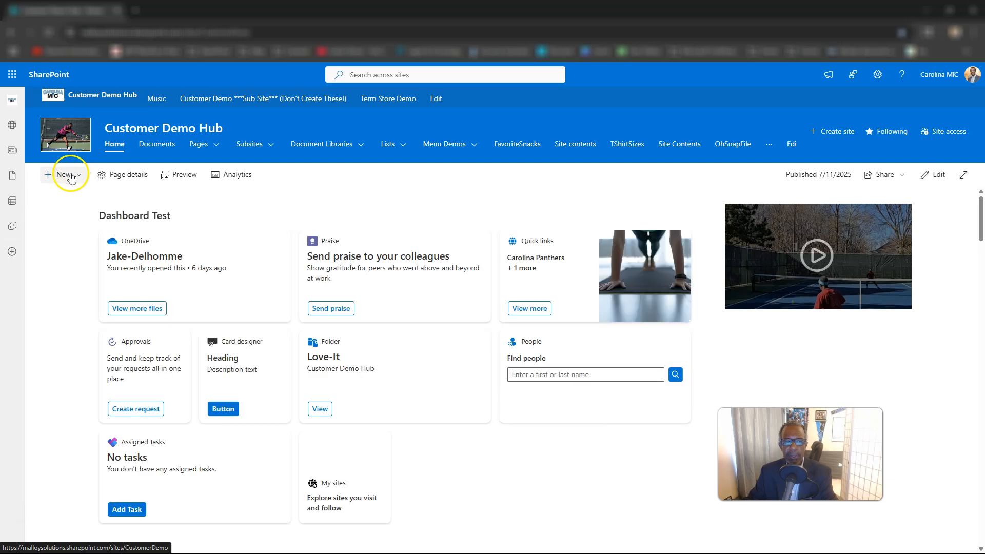
{"action": "left_click", "coordinate": [70, 176]}
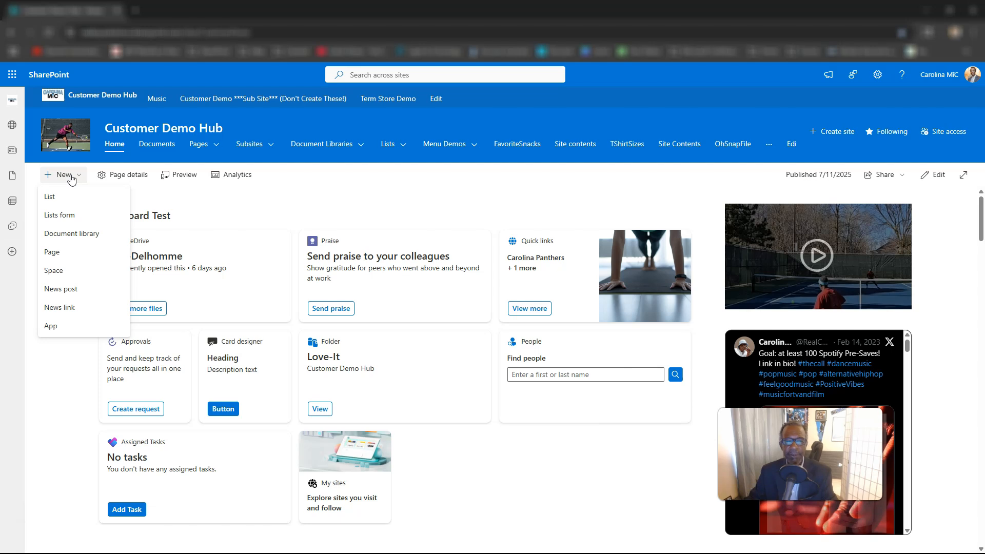
{"action": "left_click", "coordinate": [71, 179]}
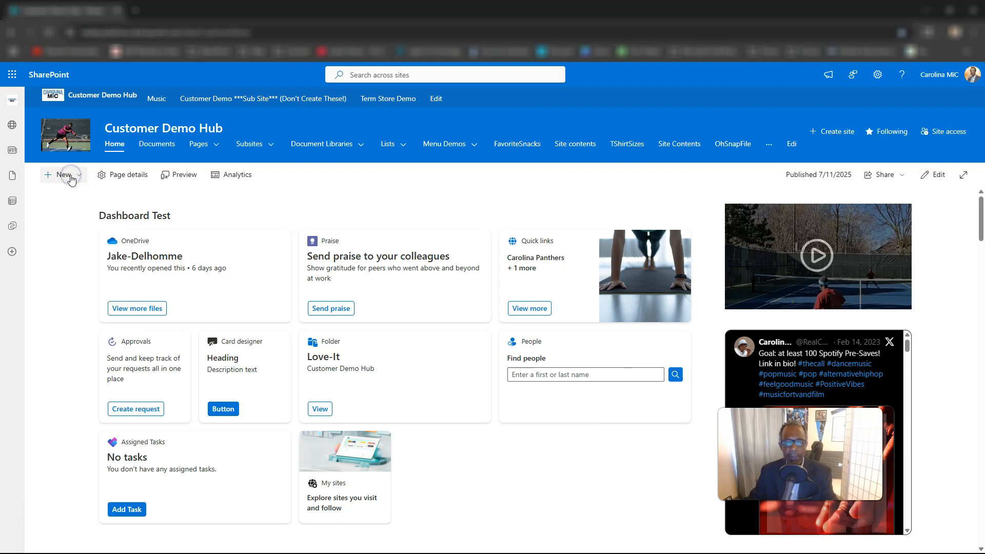
{"action": "left_click", "coordinate": [72, 179]}
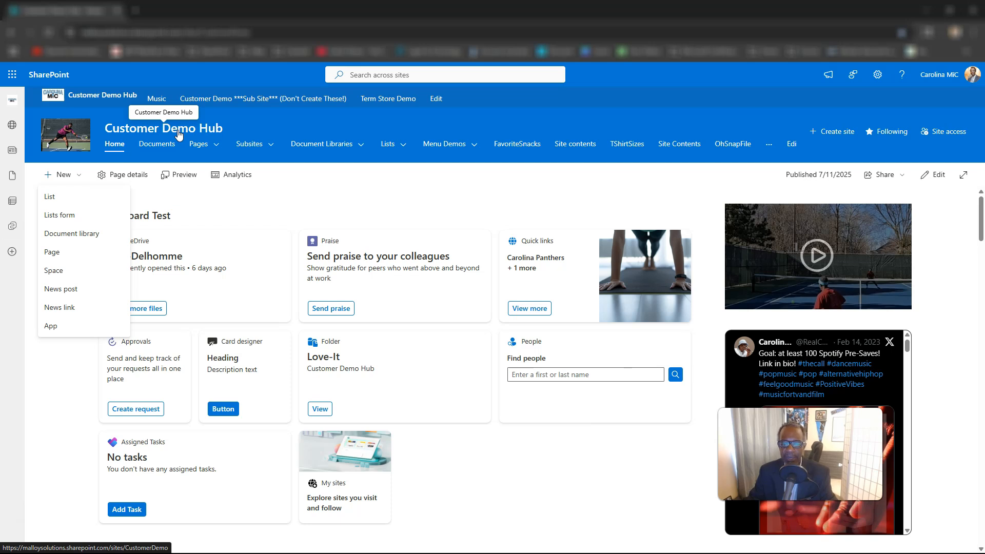
{"action": "left_click", "coordinate": [77, 177]}
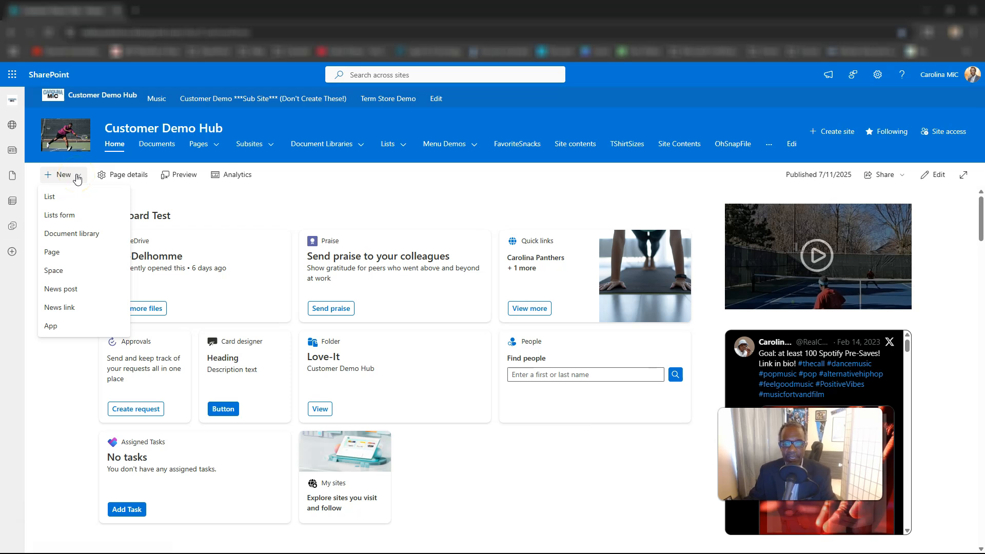
{"action": "left_click", "coordinate": [77, 177]}
{"action": "left_click", "coordinate": [77, 177]}
{"action": "left_click", "coordinate": [51, 251]}
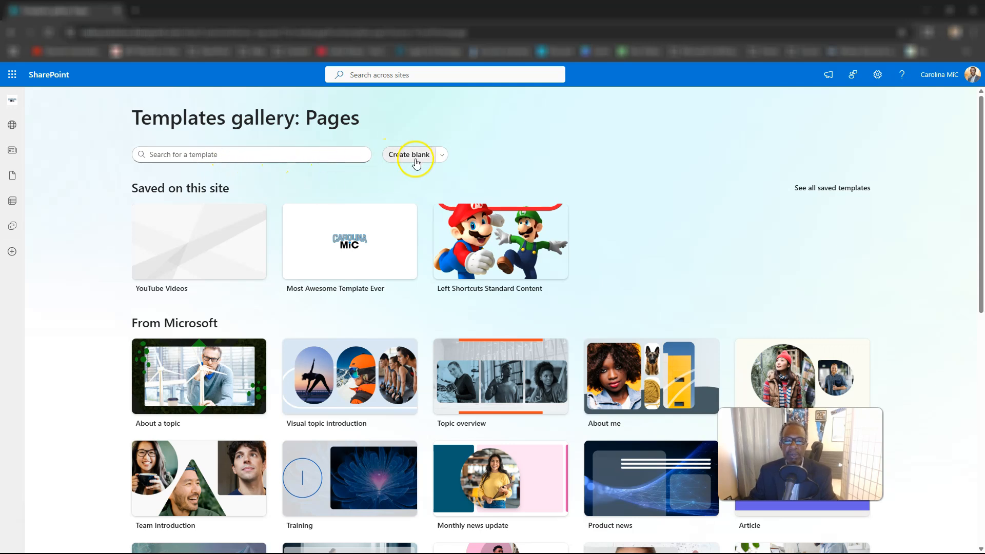
Step: Create a blank page as a private draft
{"action": "left_click", "coordinate": [445, 156]}
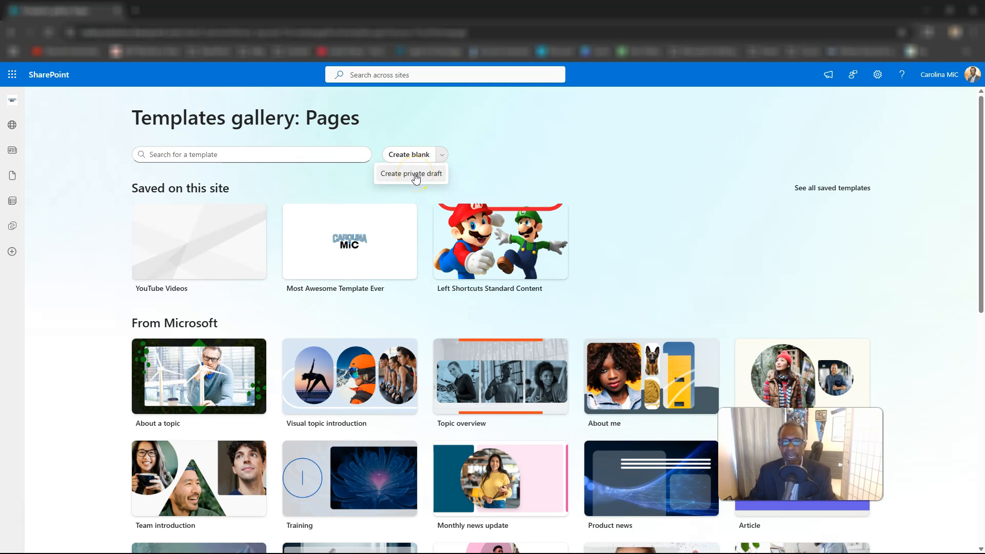
{"action": "left_click", "coordinate": [485, 166]}
{"action": "left_click", "coordinate": [442, 161]}
{"action": "left_click", "coordinate": [411, 175]}
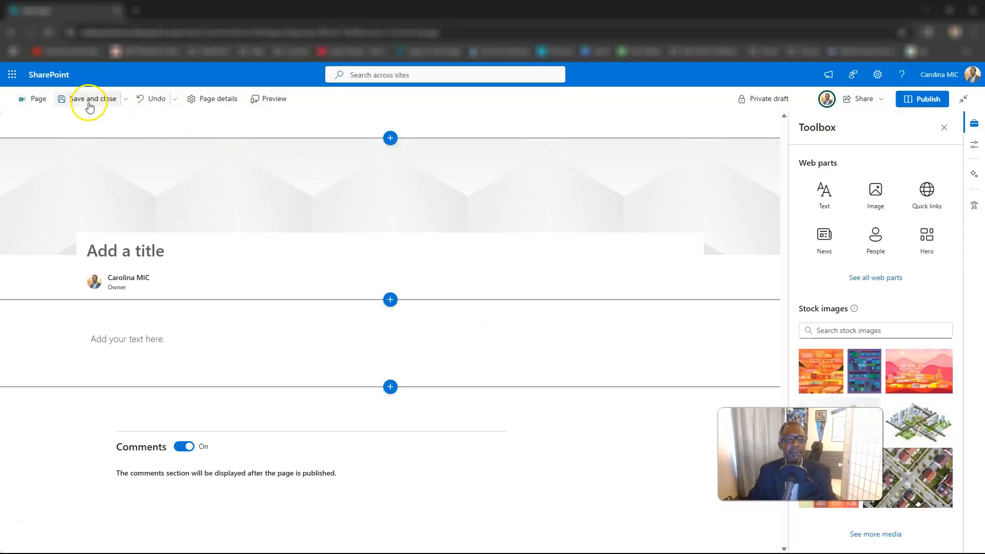
Step: Title the draft 'fgdgsgfsdfg' after the missing-title warning, then save and close it
{"action": "left_click", "coordinate": [124, 100]}
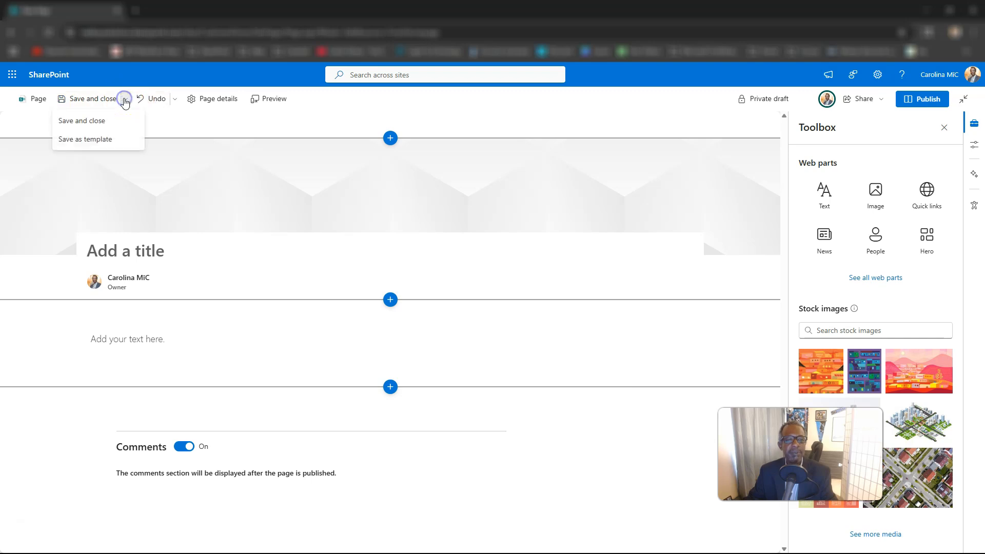
{"action": "left_click", "coordinate": [129, 93]}
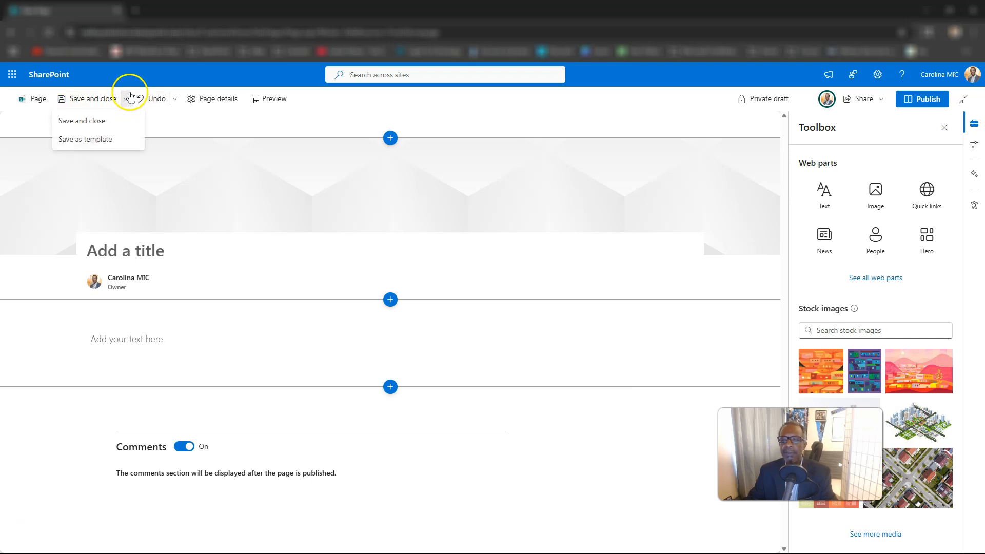
{"action": "left_click", "coordinate": [128, 91]}
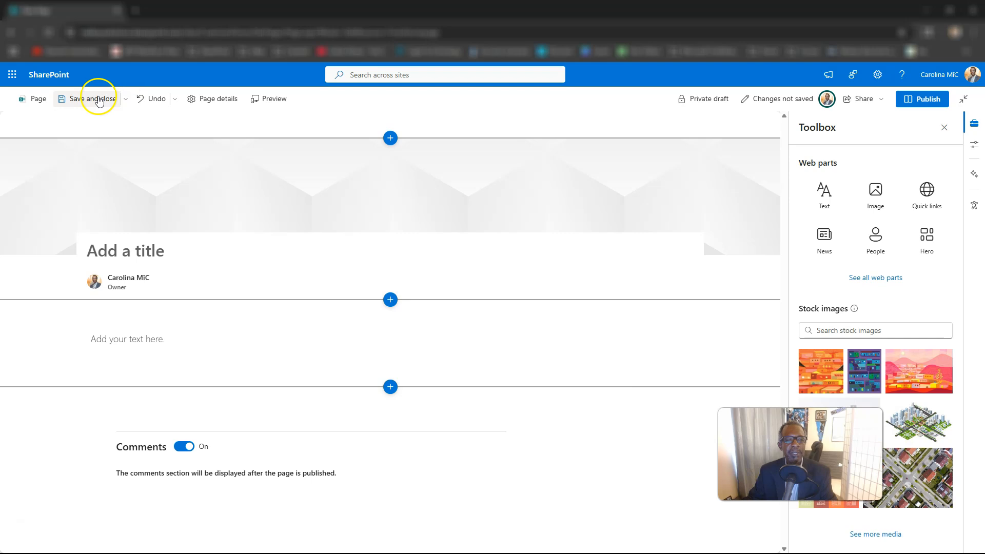
{"action": "left_click", "coordinate": [99, 101]}
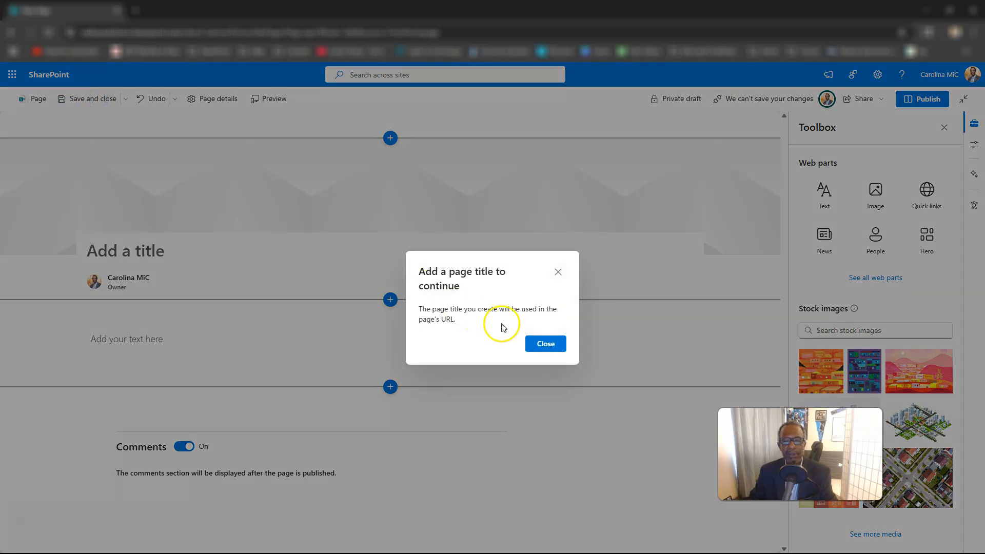
{"action": "left_click", "coordinate": [543, 342]}
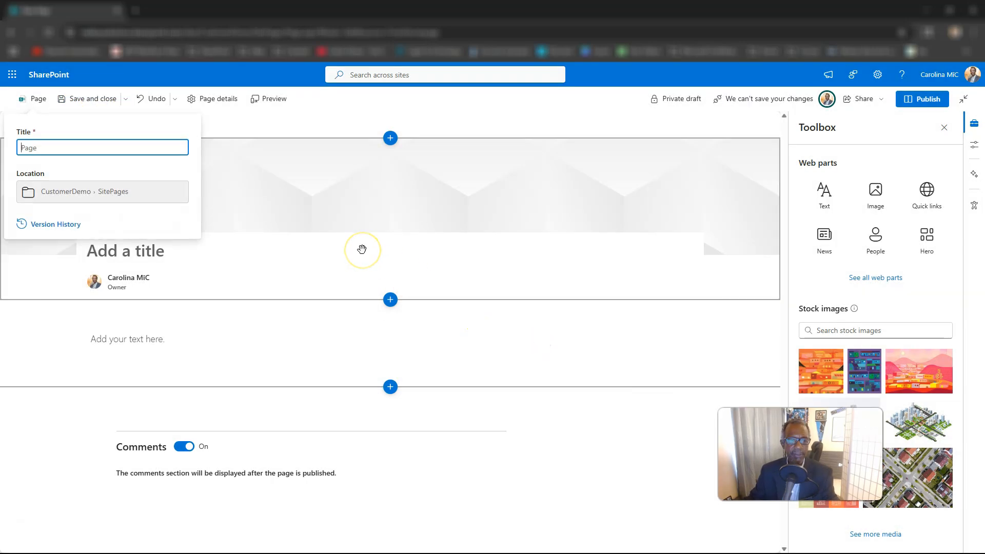
{"action": "type", "text": "fgdgsgfsdfg"}
{"action": "left_click", "coordinate": [346, 240]}
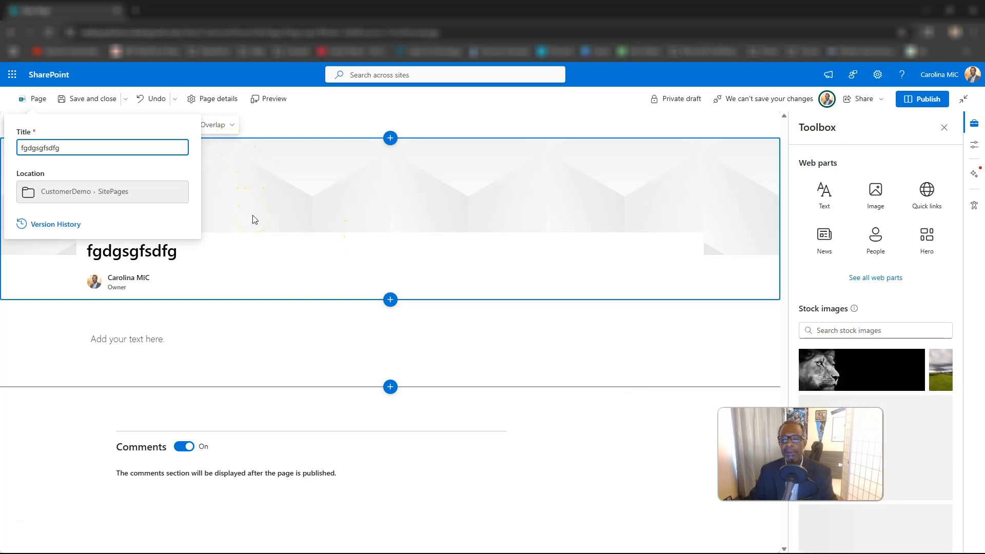
{"action": "left_click", "coordinate": [104, 104]}
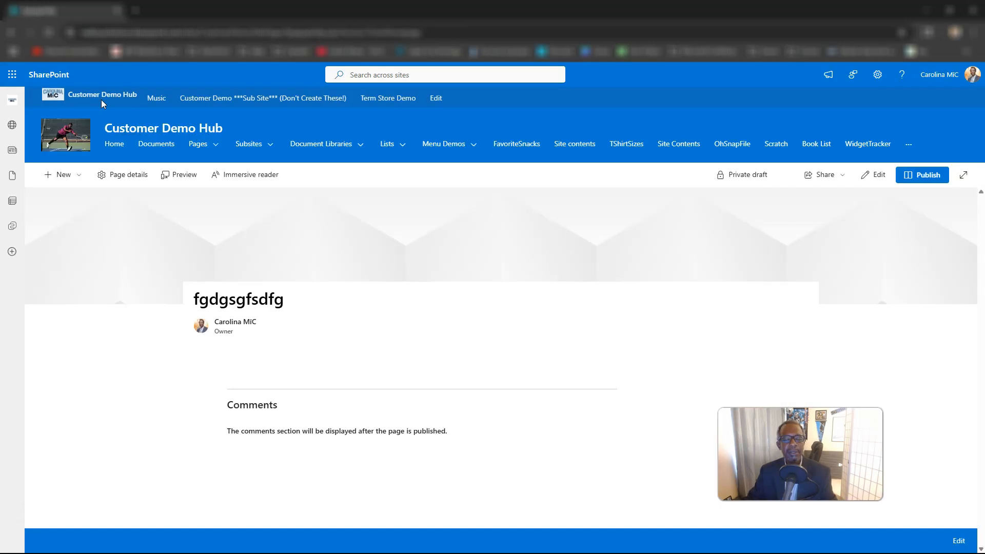
Step: Open the page templates gallery from the New menu
{"action": "left_click", "coordinate": [66, 176]}
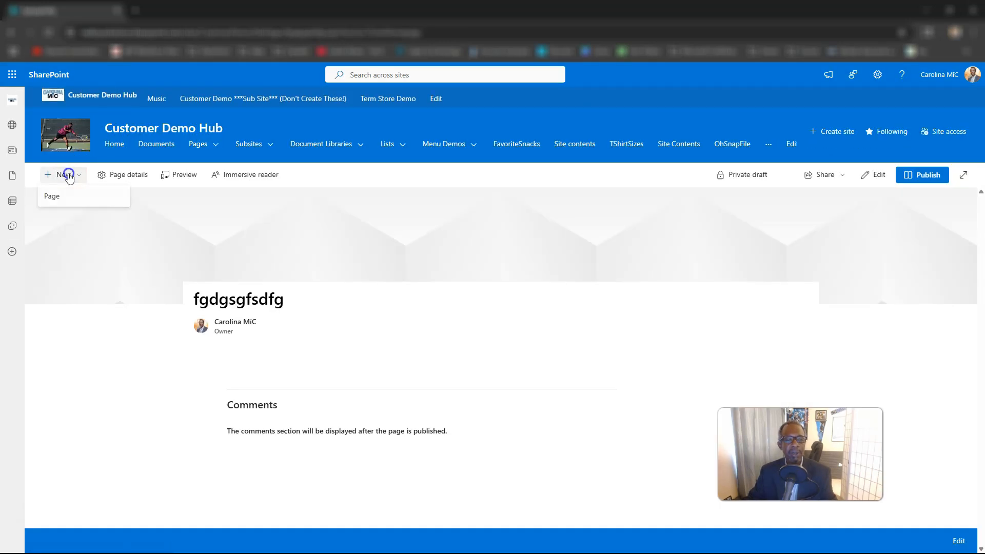
{"action": "left_click", "coordinate": [76, 177]}
{"action": "left_click", "coordinate": [76, 177]}
{"action": "left_click", "coordinate": [53, 198]}
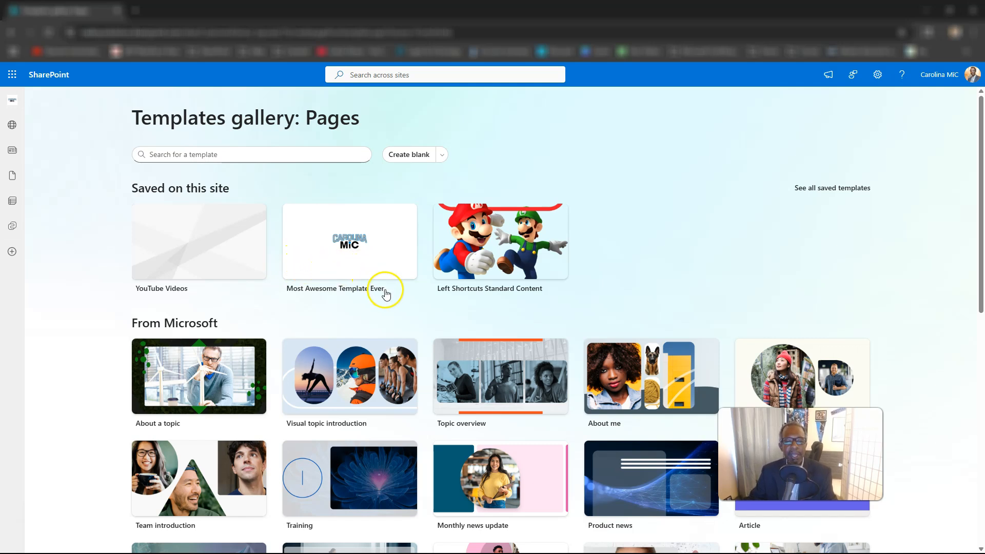
Step: Browse the From Microsoft templates and preview the Event announcement template
{"action": "scroll", "coordinate": [293, 249], "scroll_direction": "down", "scroll_amount": 1}
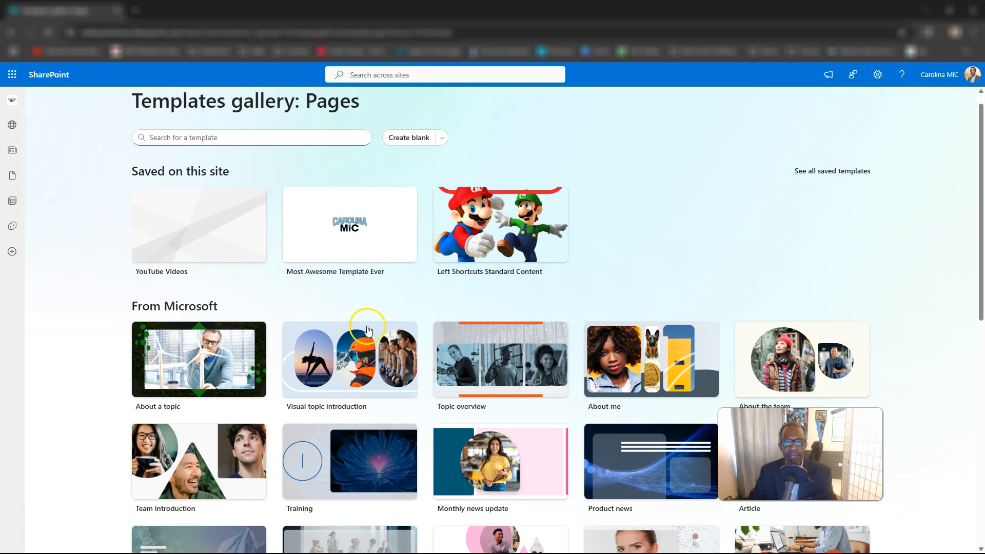
{"action": "scroll", "coordinate": [371, 331], "scroll_direction": "down", "scroll_amount": 2}
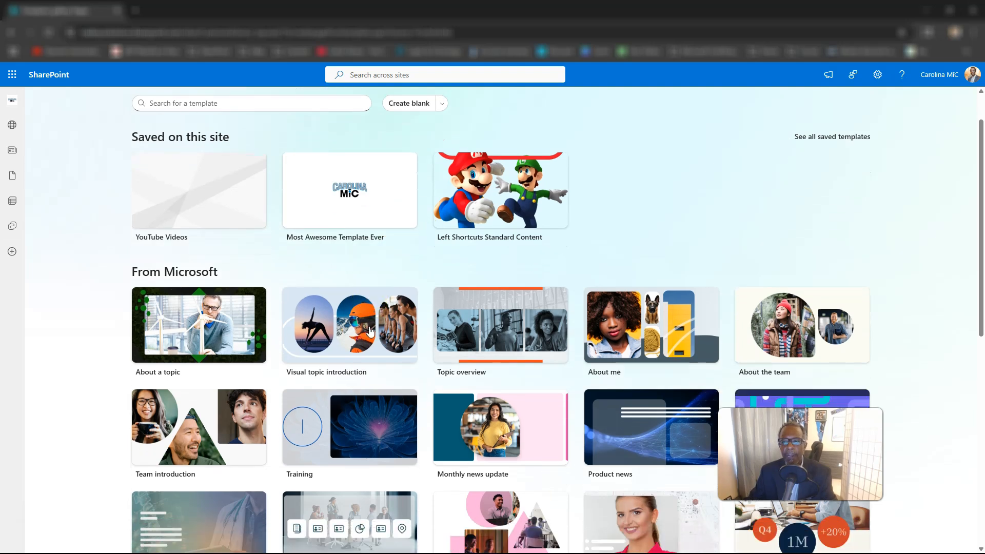
{"action": "scroll", "coordinate": [371, 331], "scroll_direction": "down", "scroll_amount": 6}
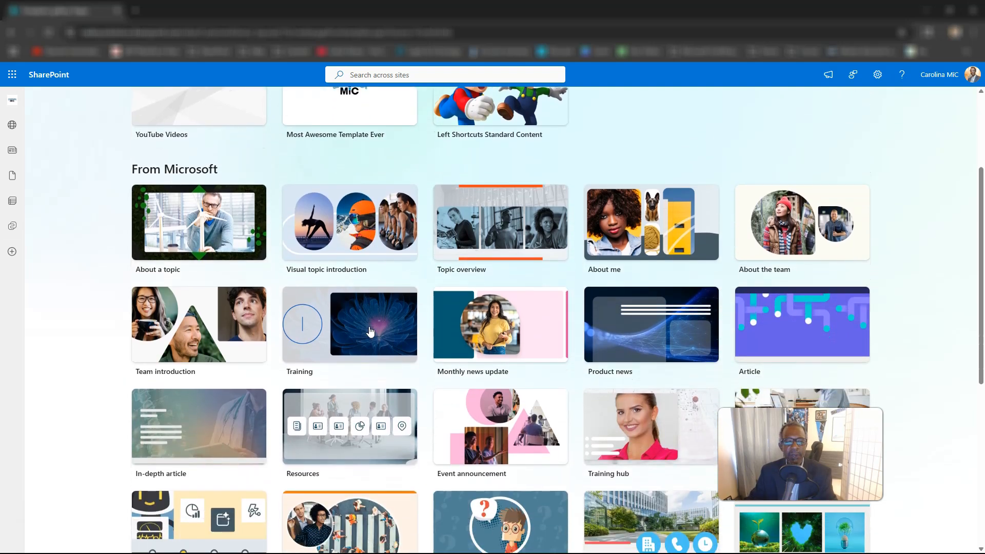
{"action": "scroll", "coordinate": [194, 287], "scroll_direction": "down", "scroll_amount": 20}
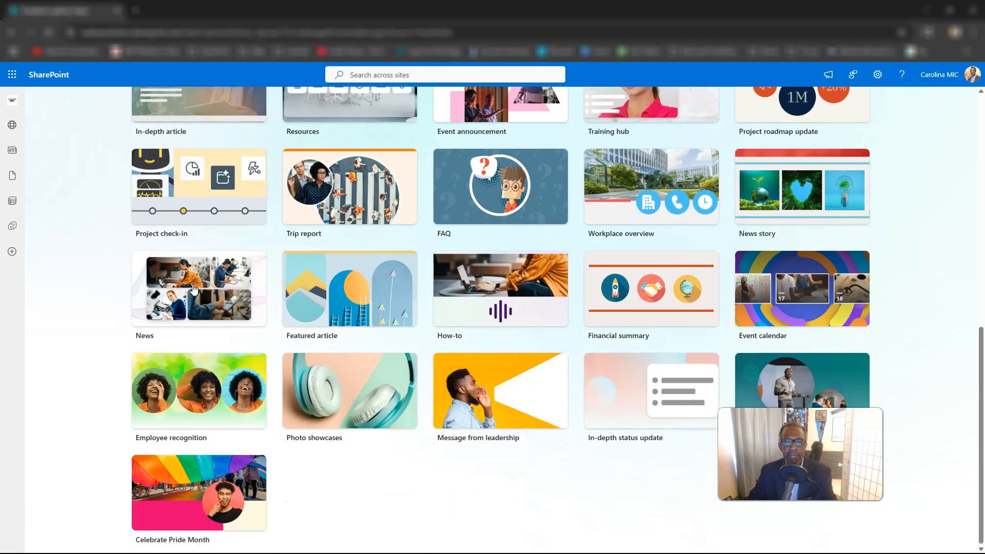
{"action": "left_click", "coordinate": [201, 292]}
{"action": "scroll", "coordinate": [201, 292], "scroll_direction": "up", "scroll_amount": 6}
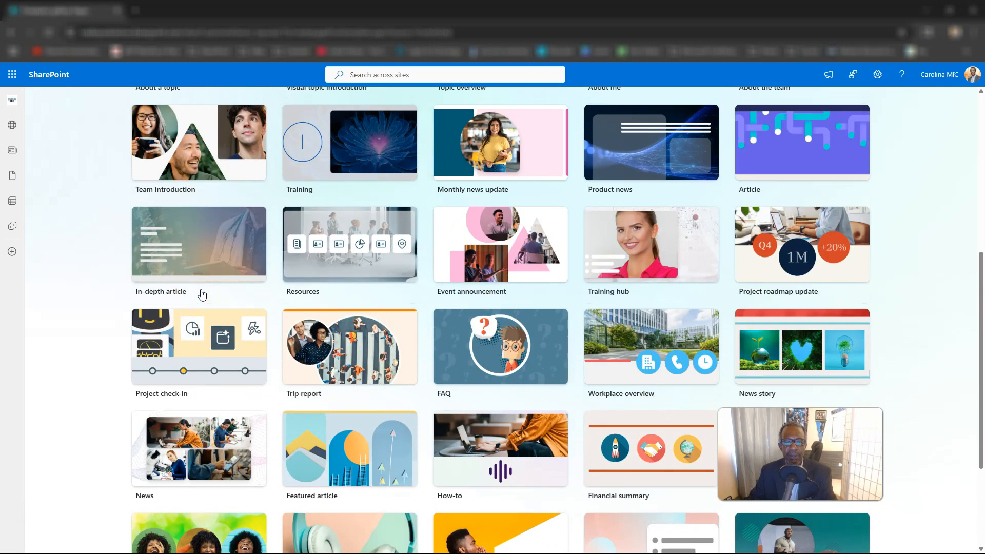
{"action": "scroll", "coordinate": [421, 311], "scroll_direction": "up", "scroll_amount": 1}
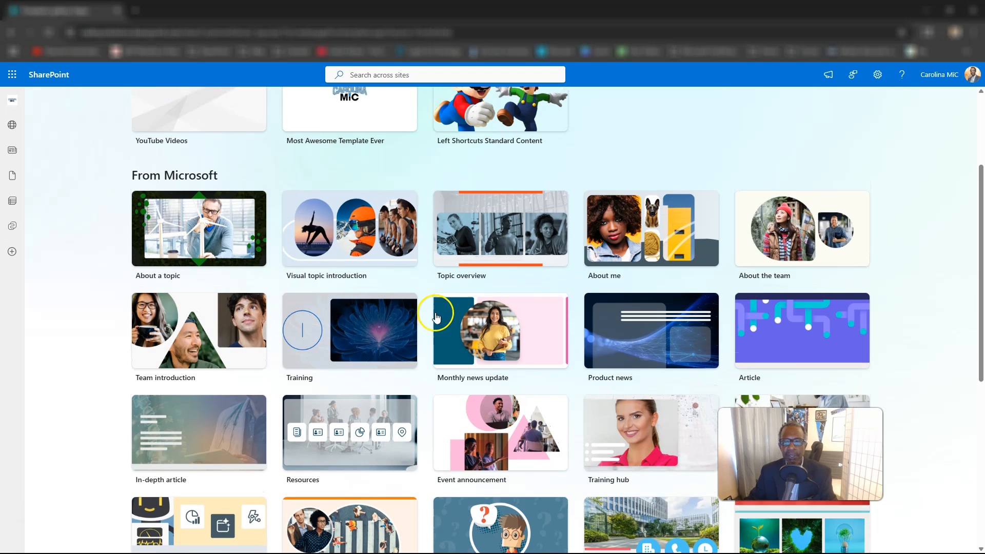
{"action": "scroll", "coordinate": [556, 324], "scroll_direction": "down", "scroll_amount": 1}
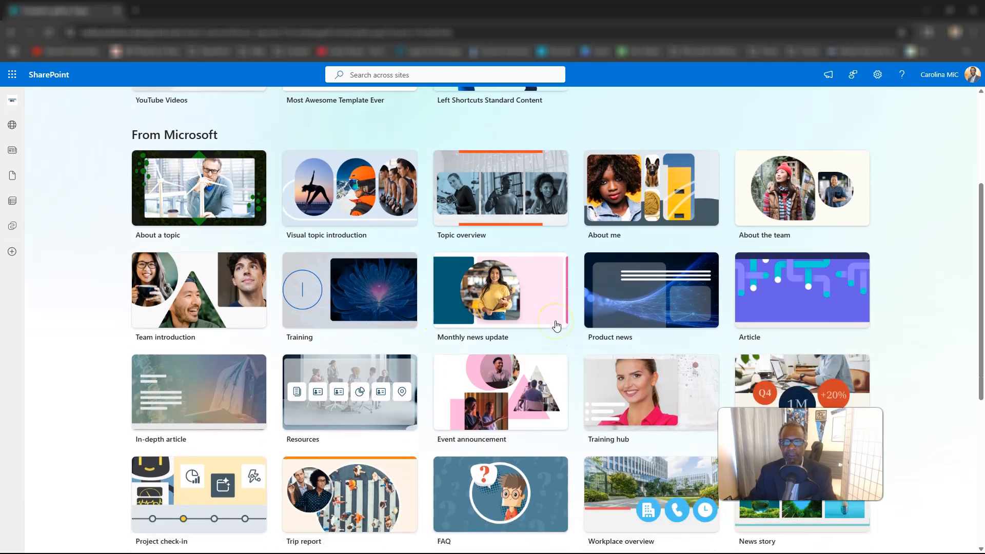
{"action": "scroll", "coordinate": [557, 326], "scroll_direction": "down", "scroll_amount": 1}
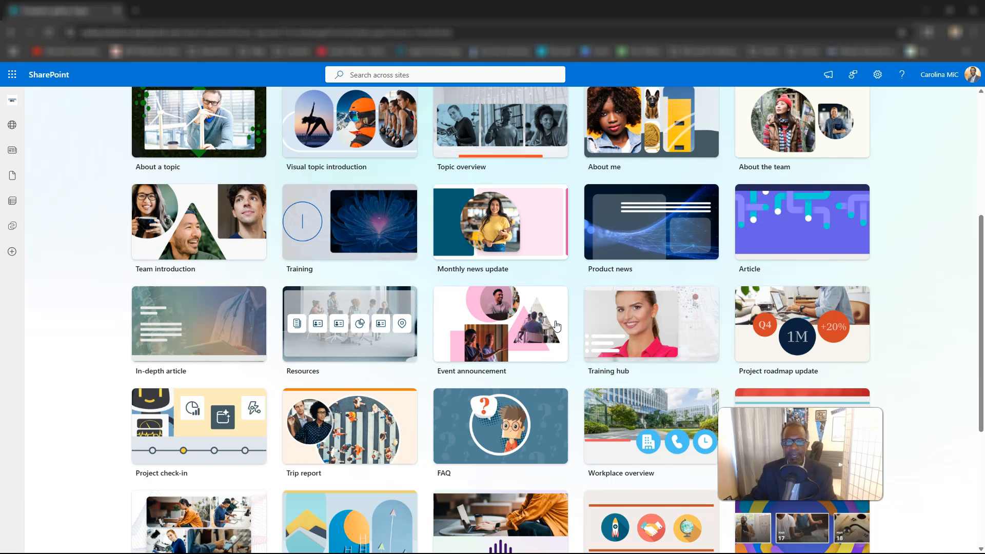
{"action": "scroll", "coordinate": [556, 326], "scroll_direction": "down", "scroll_amount": 2}
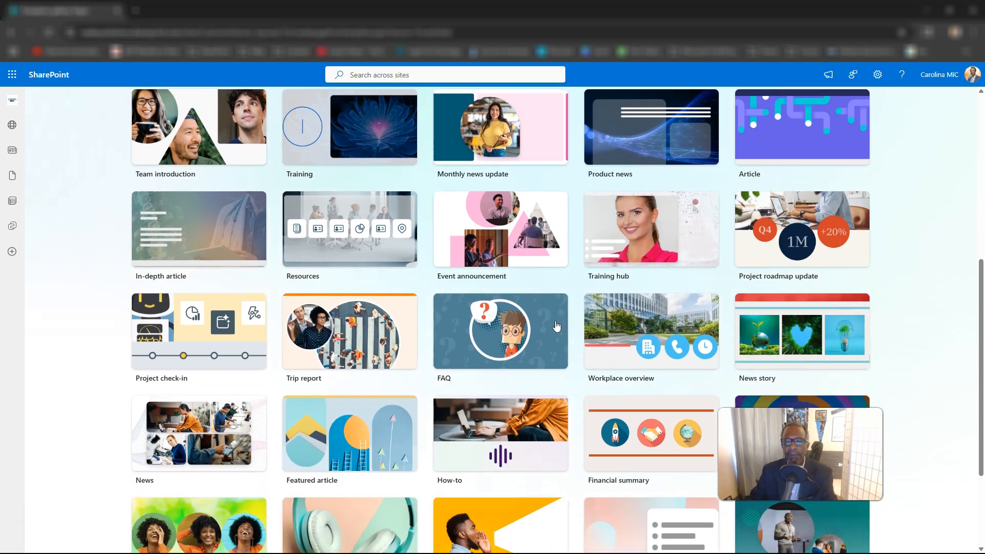
{"action": "scroll", "coordinate": [557, 326], "scroll_direction": "down", "scroll_amount": 1}
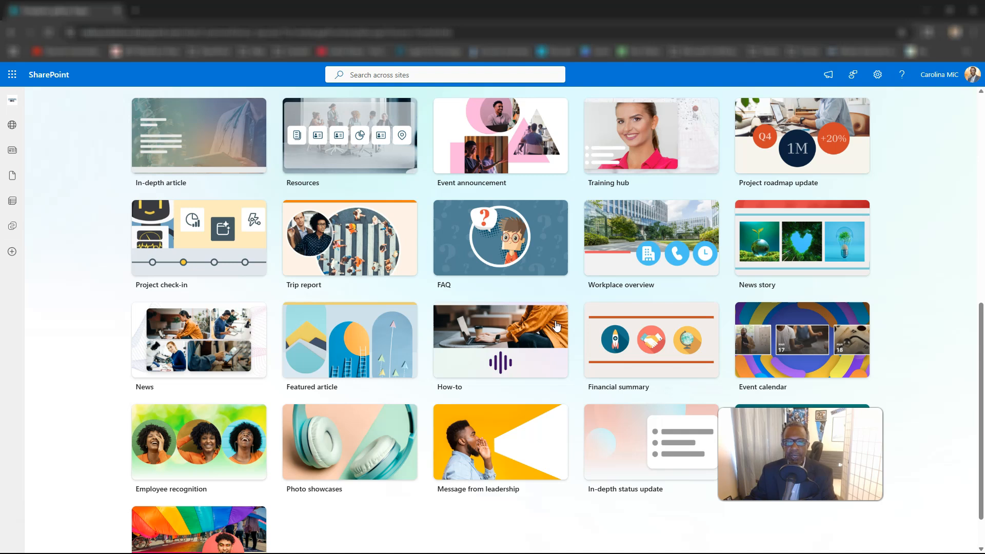
{"action": "scroll", "coordinate": [557, 326], "scroll_direction": "down", "scroll_amount": 1}
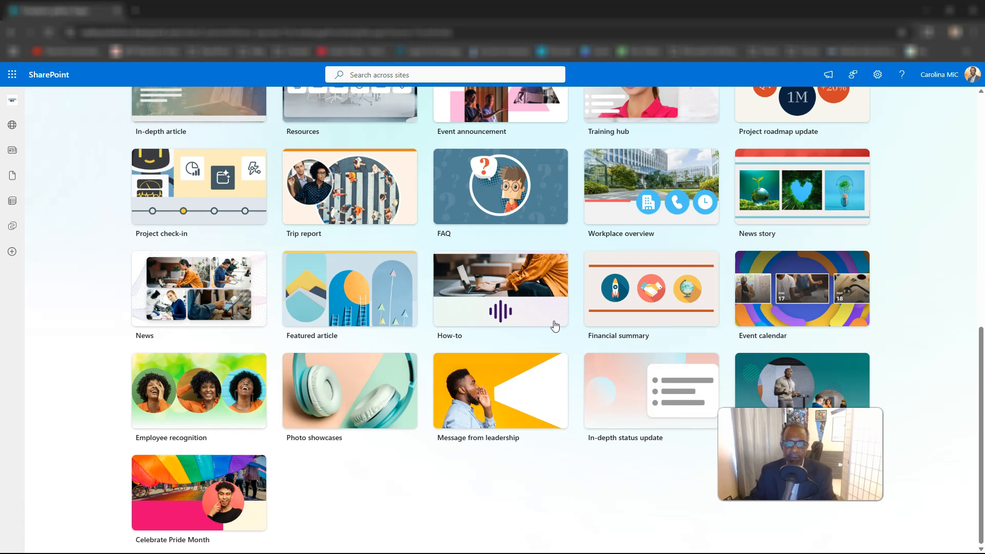
{"action": "scroll", "coordinate": [556, 316], "scroll_direction": "up", "scroll_amount": 1}
{"action": "left_click", "coordinate": [545, 282]}
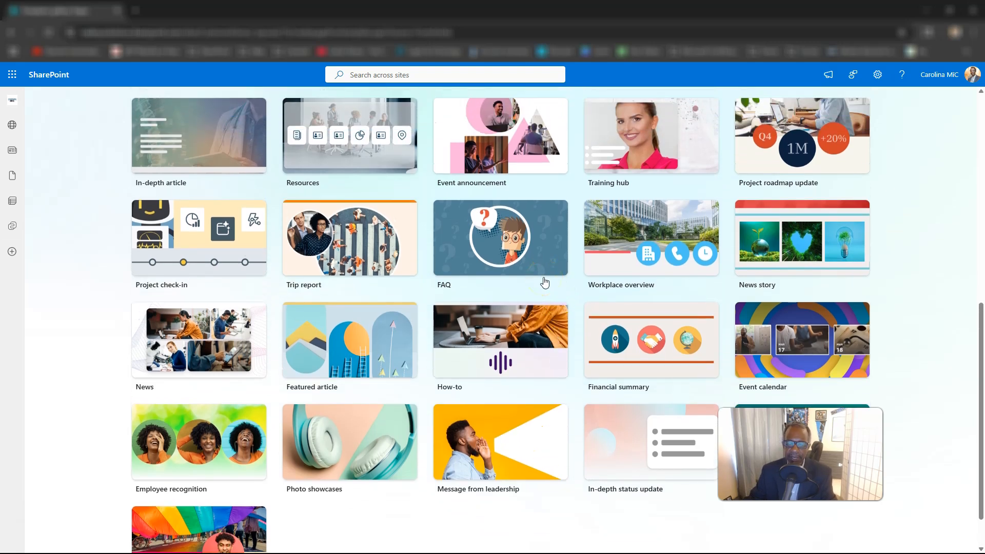
{"action": "scroll", "coordinate": [545, 283], "scroll_direction": "up", "scroll_amount": 2}
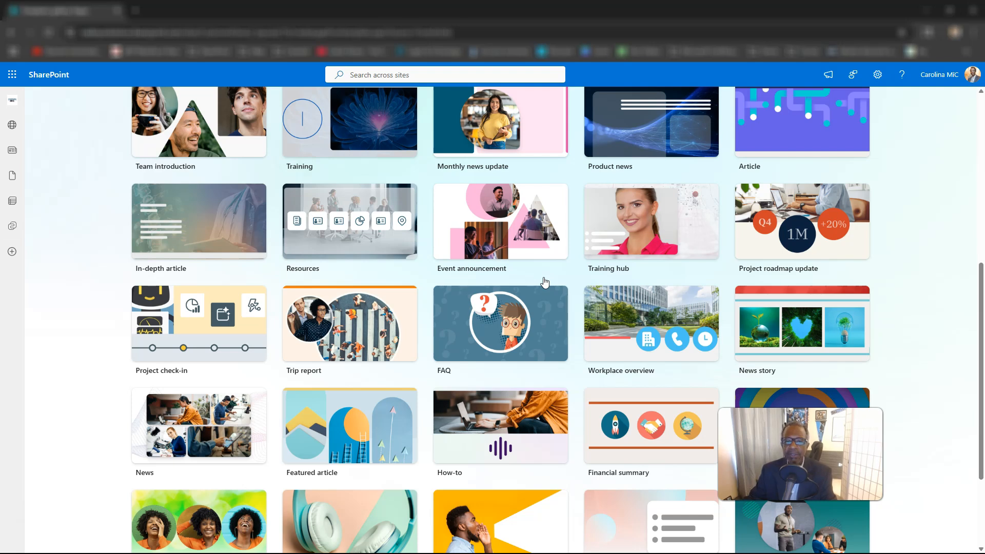
{"action": "scroll", "coordinate": [545, 283], "scroll_direction": "up", "scroll_amount": 1}
{"action": "left_click", "coordinate": [502, 243]}
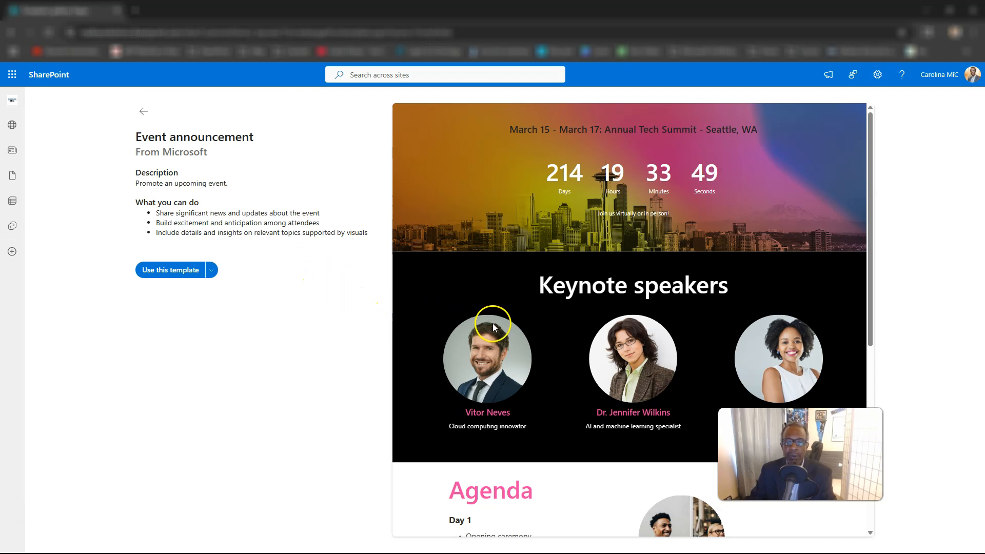
Step: Use the Event announcement template to create the new page
{"action": "left_click", "coordinate": [170, 272]}
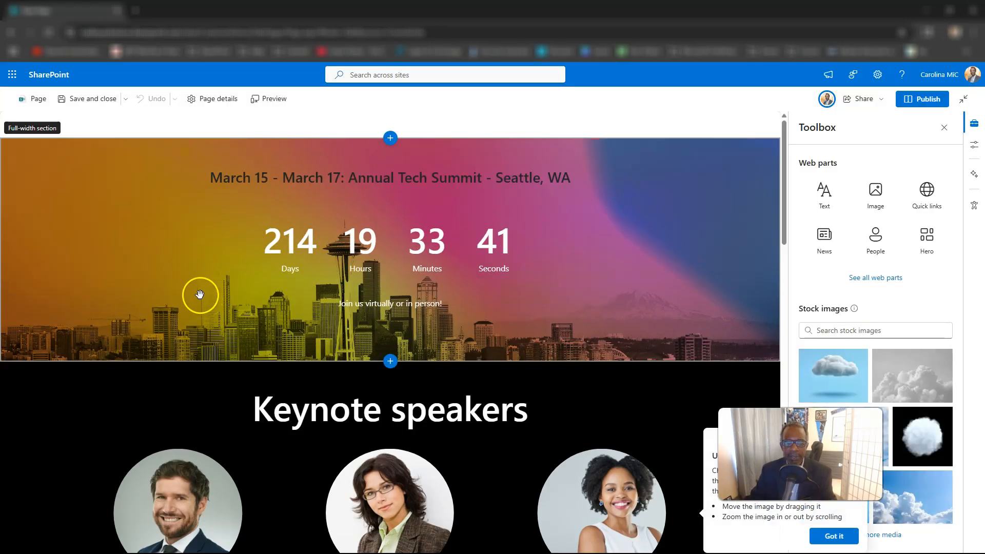
{"action": "left_click", "coordinate": [155, 263]}
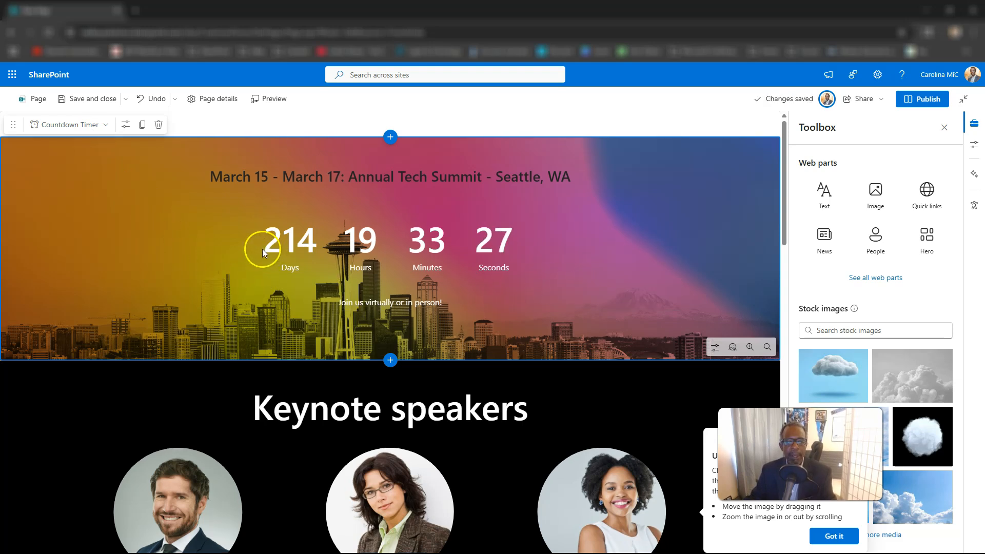
{"action": "scroll", "coordinate": [263, 252], "scroll_direction": "down", "scroll_amount": 1}
{"action": "left_click", "coordinate": [198, 215]}
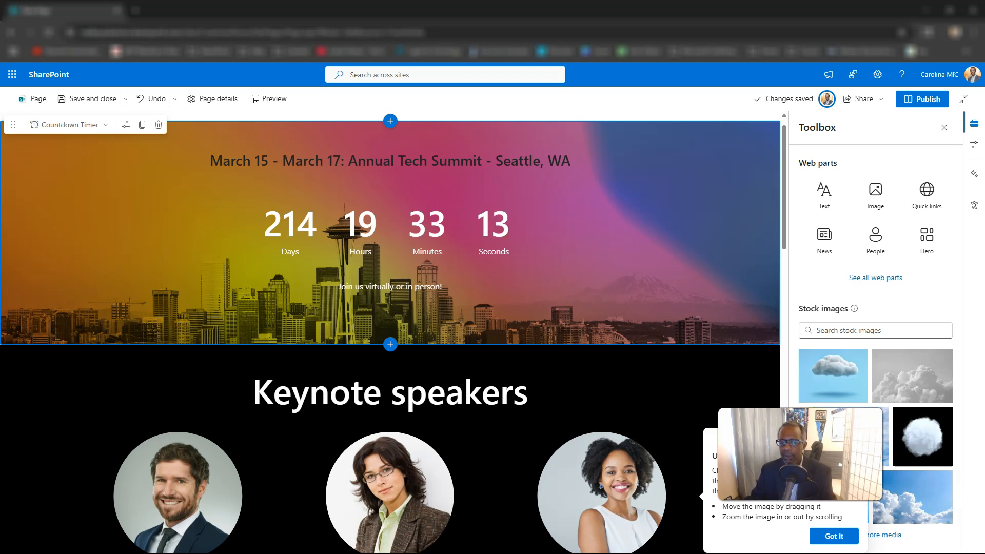
{"action": "scroll", "coordinate": [876, 359], "scroll_direction": "down", "scroll_amount": 6}
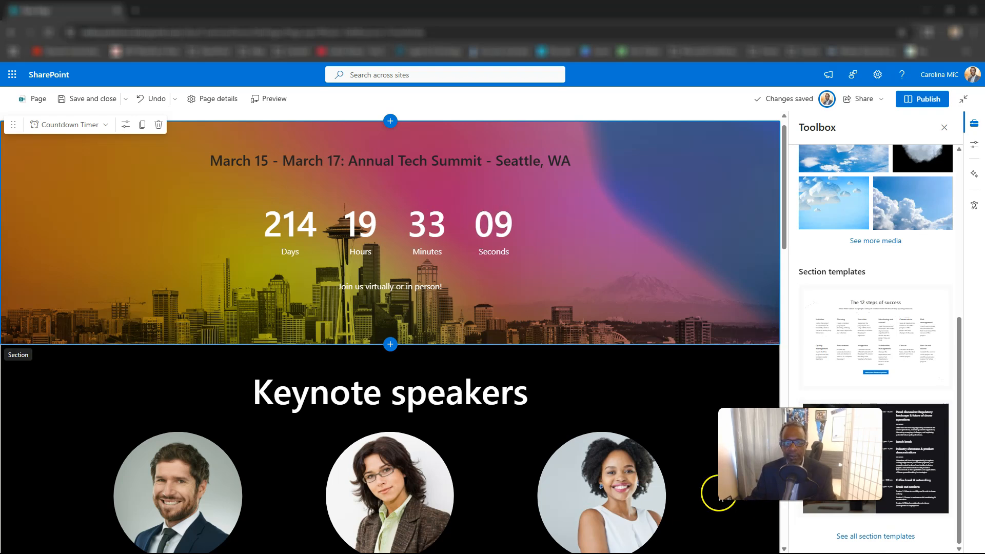
{"action": "scroll", "coordinate": [708, 493], "scroll_direction": "down", "scroll_amount": 1}
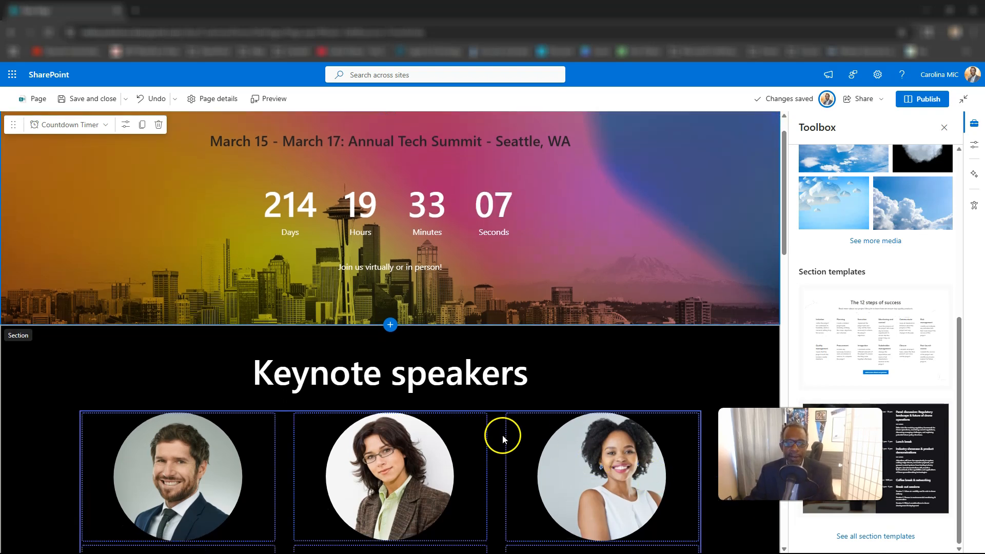
{"action": "scroll", "coordinate": [462, 410], "scroll_direction": "down", "scroll_amount": 1}
Step: Select each of the three speaker photos, then open the Keynote speakers section settings
{"action": "scroll", "coordinate": [50, 303], "scroll_direction": "up", "scroll_amount": 1}
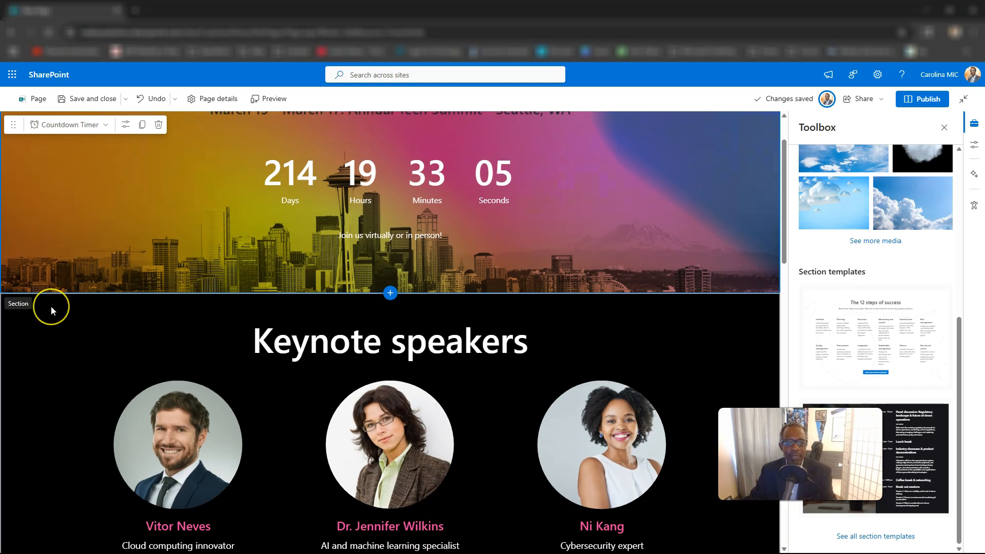
{"action": "scroll", "coordinate": [51, 306], "scroll_direction": "down", "scroll_amount": 2}
{"action": "left_click", "coordinate": [186, 336]}
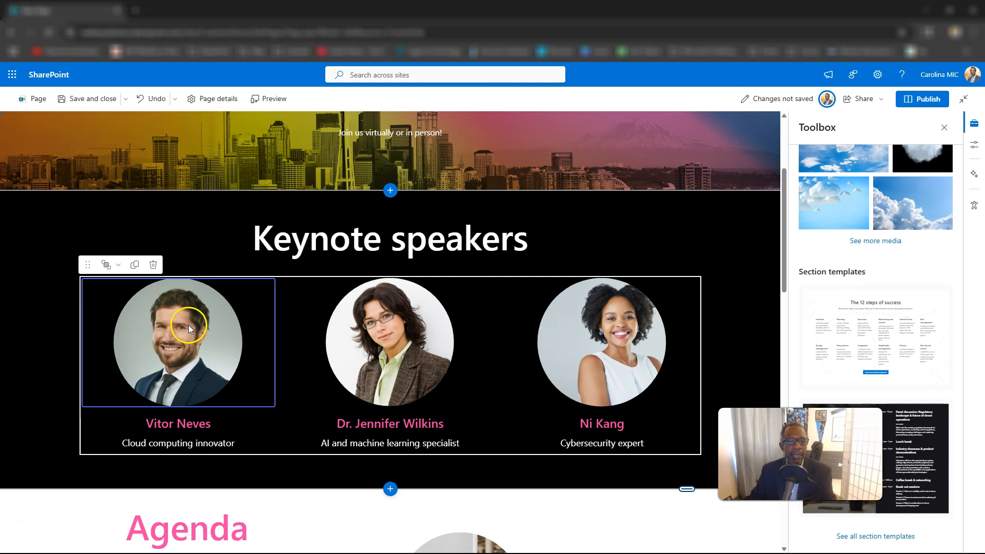
{"action": "left_click", "coordinate": [328, 341]}
{"action": "left_click", "coordinate": [500, 341]}
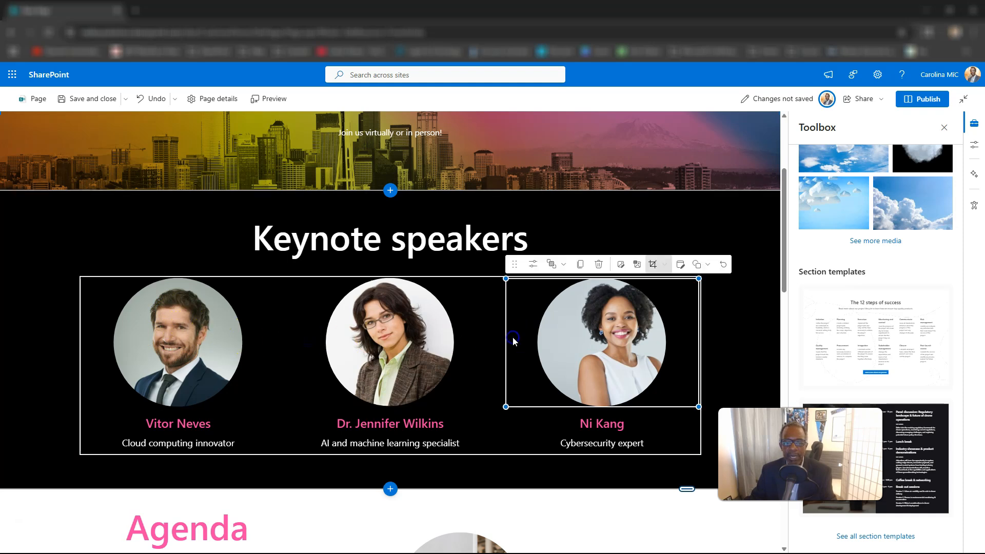
{"action": "left_click", "coordinate": [49, 223]}
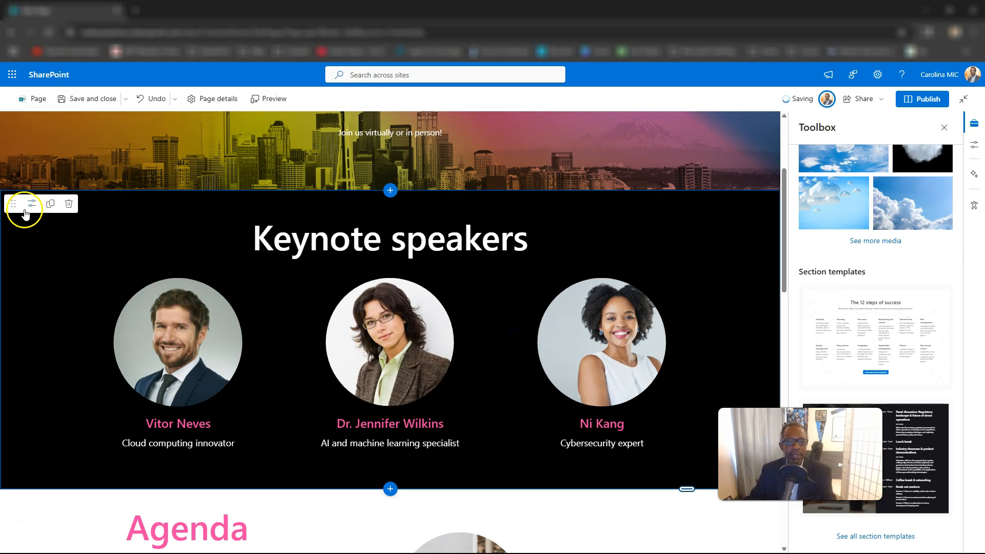
{"action": "left_click", "coordinate": [31, 204]}
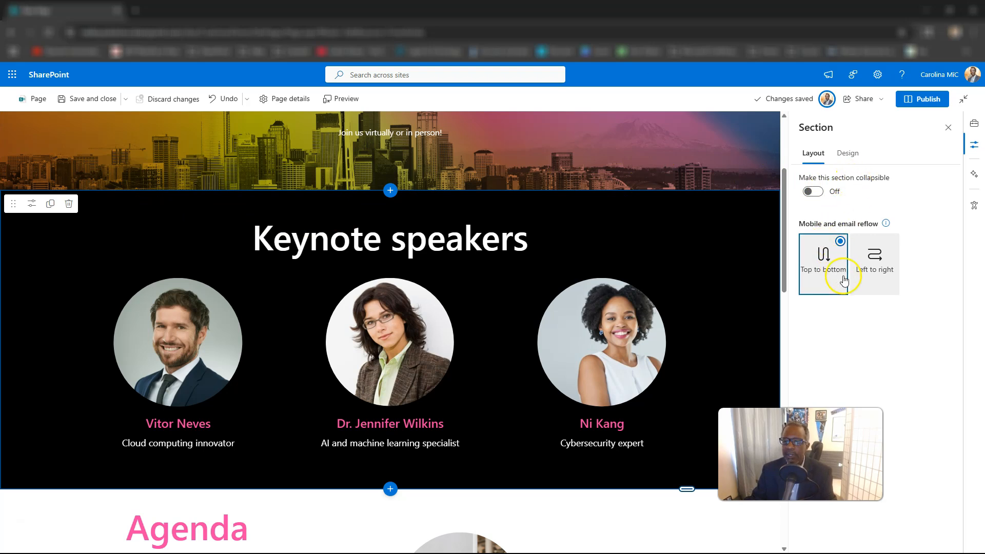
Step: Drag the Keynote speakers section's bottom edge down slightly to make it taller
{"action": "scroll", "coordinate": [660, 344], "scroll_direction": "up", "scroll_amount": 1}
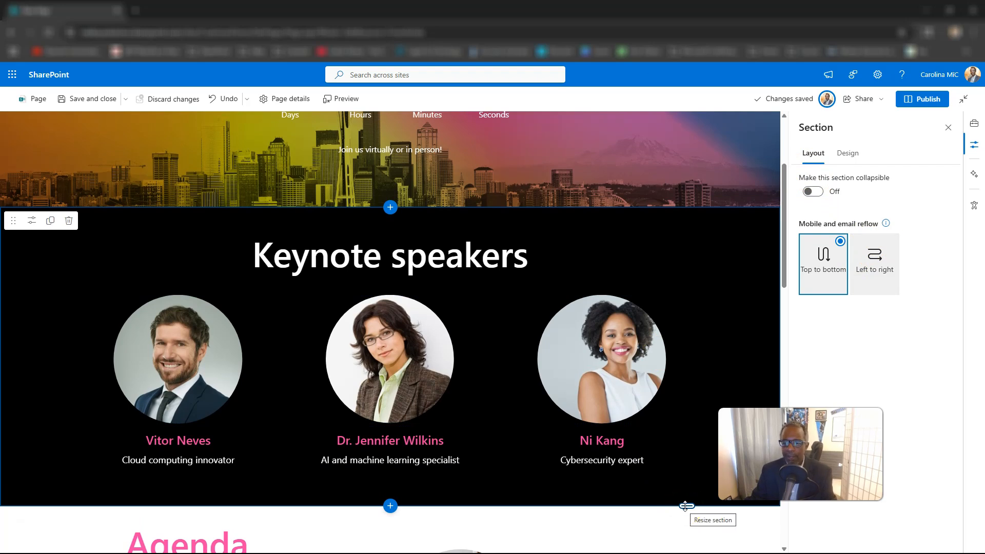
{"action": "left_click_drag", "start_coordinate": [687, 506], "coordinate": [688, 506]}
{"action": "scroll", "coordinate": [703, 505], "scroll_direction": "down", "scroll_amount": 4}
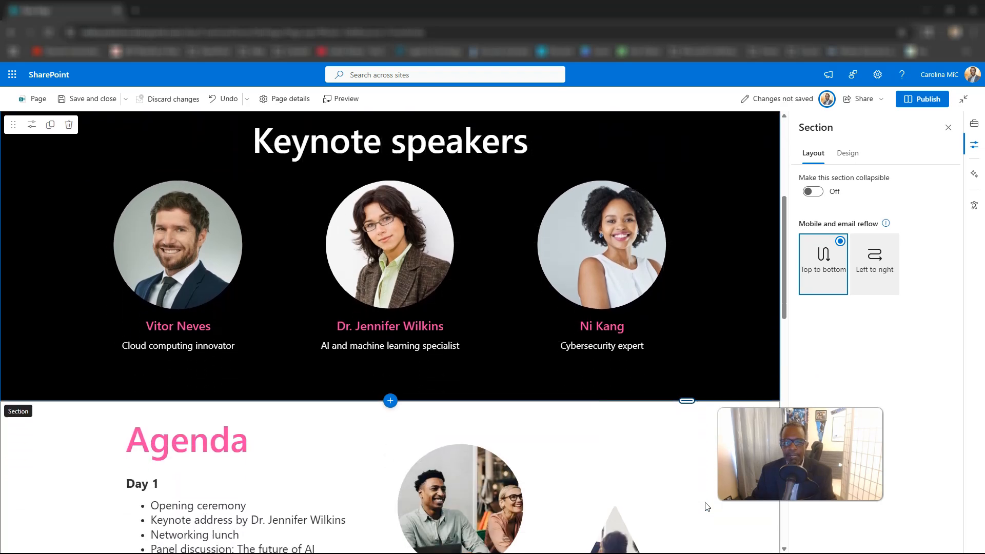
{"action": "scroll", "coordinate": [706, 506], "scroll_direction": "down", "scroll_amount": 4}
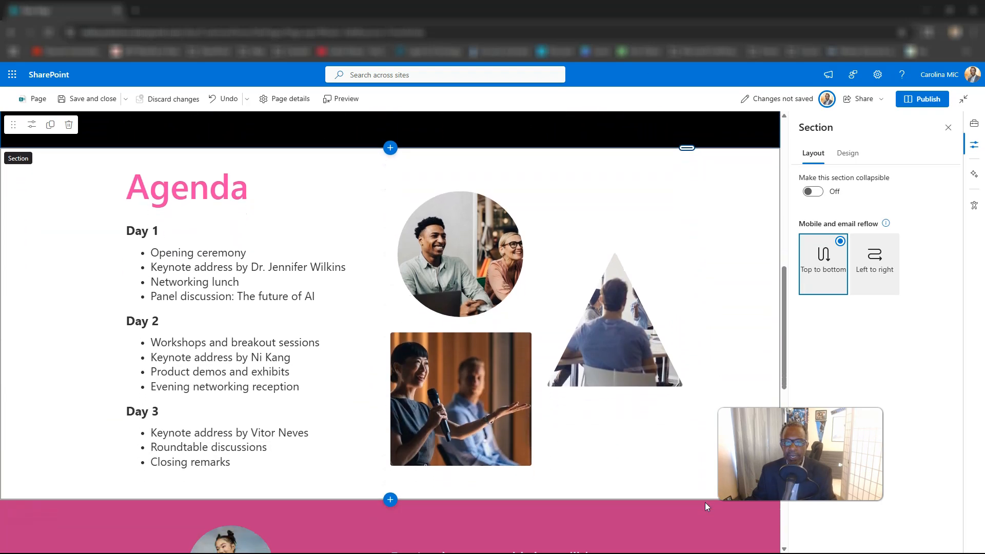
Step: Select the Agenda image collage beside the Day 1–3 session list
{"action": "left_click", "coordinate": [587, 306]}
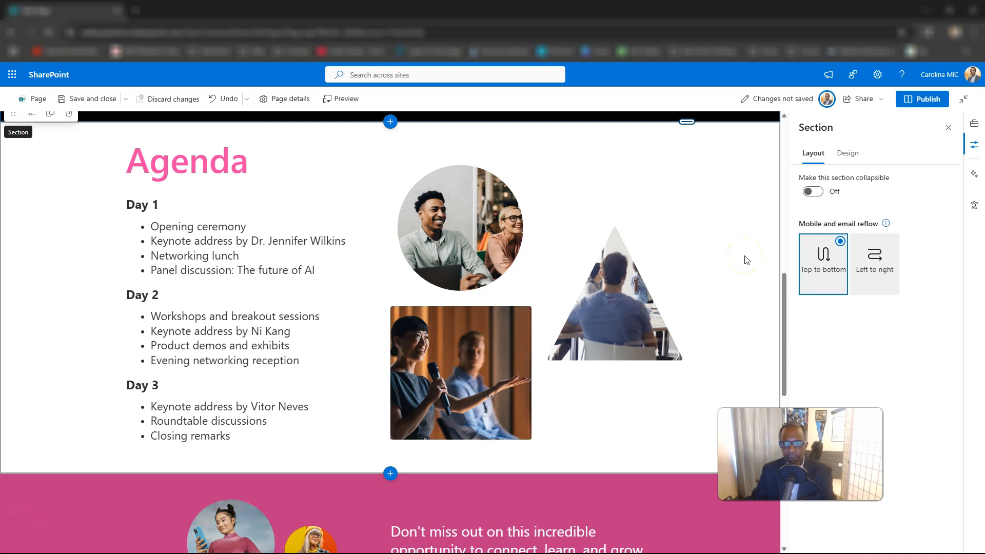
{"action": "scroll", "coordinate": [744, 256], "scroll_direction": "up", "scroll_amount": 1}
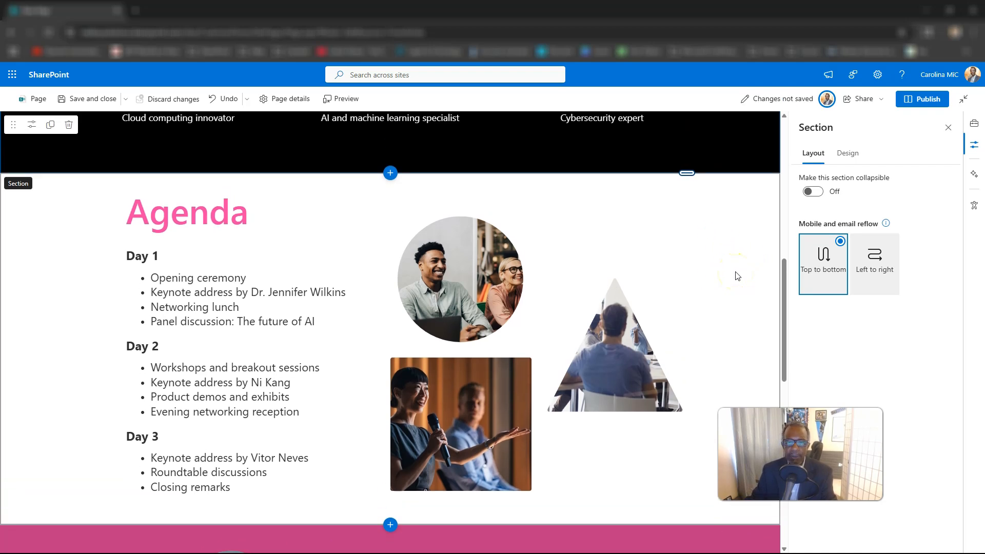
{"action": "scroll", "coordinate": [738, 276], "scroll_direction": "down", "scroll_amount": 1}
{"action": "scroll", "coordinate": [738, 276], "scroll_direction": "up", "scroll_amount": 2}
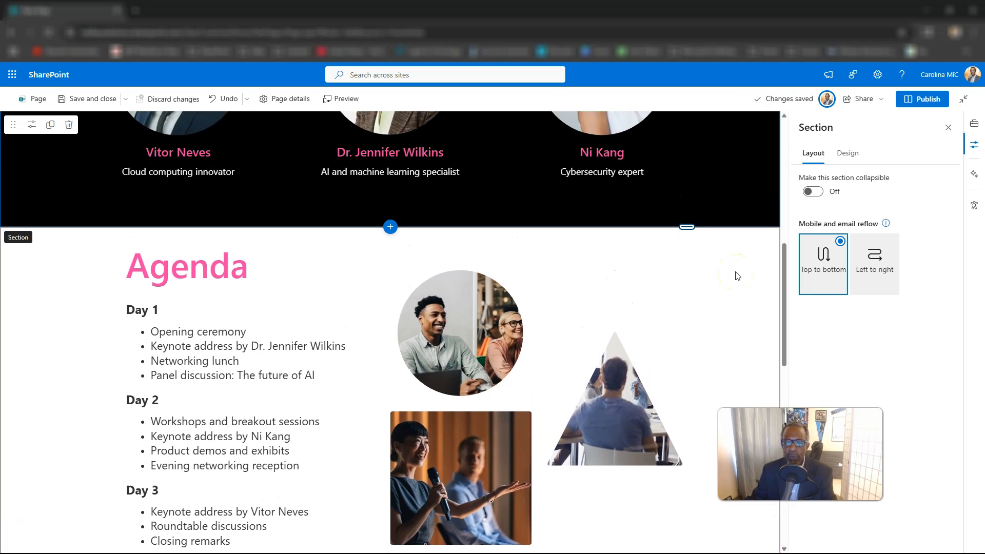
{"action": "scroll", "coordinate": [738, 276], "scroll_direction": "up", "scroll_amount": 1}
{"action": "scroll", "coordinate": [737, 276], "scroll_direction": "up", "scroll_amount": 1}
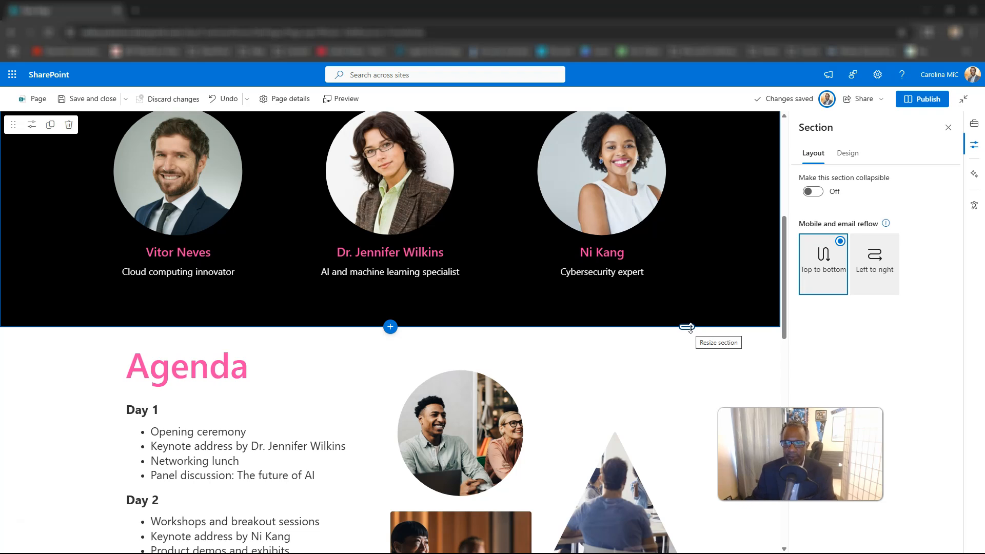
{"action": "scroll", "coordinate": [611, 321], "scroll_direction": "down", "scroll_amount": 3}
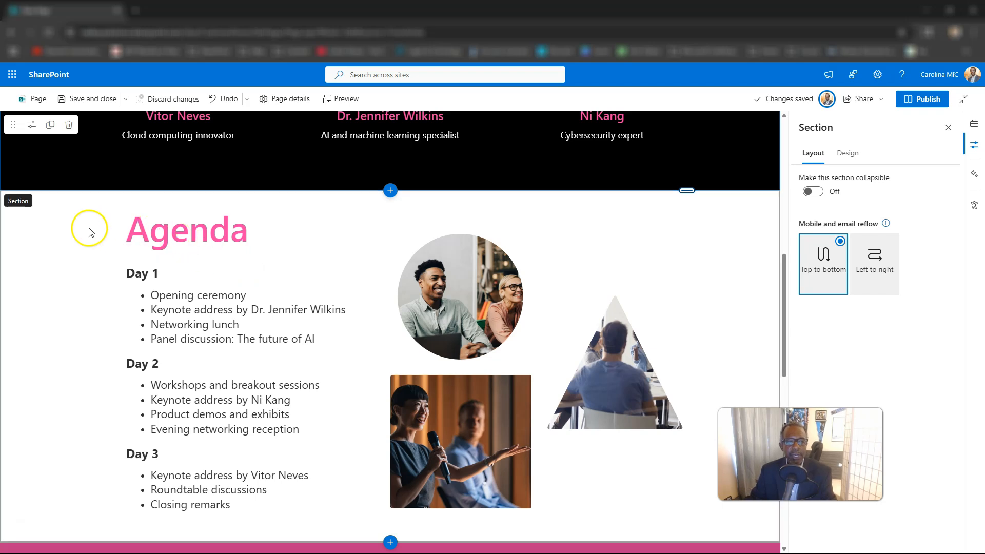
{"action": "scroll", "coordinate": [176, 220], "scroll_direction": "up", "scroll_amount": 5}
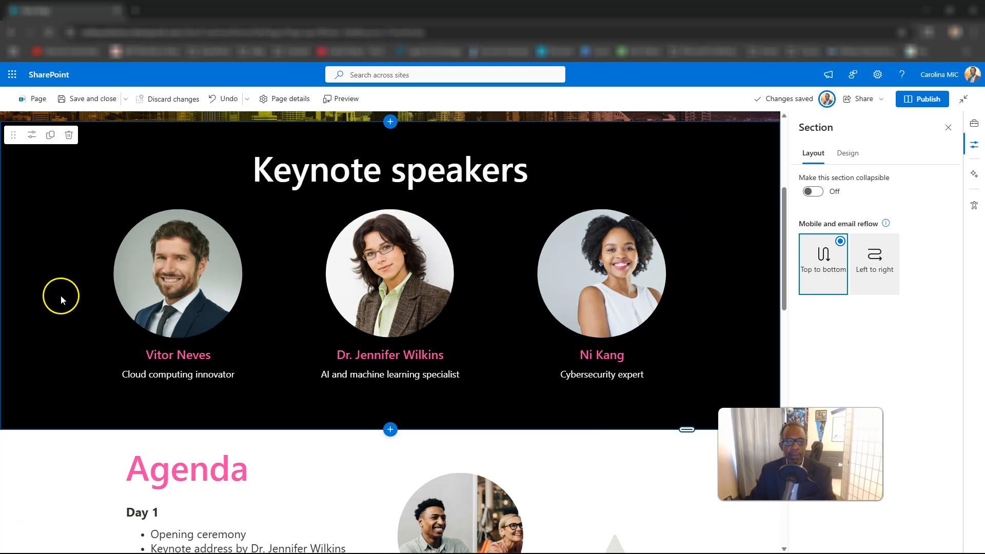
{"action": "left_click", "coordinate": [158, 285]}
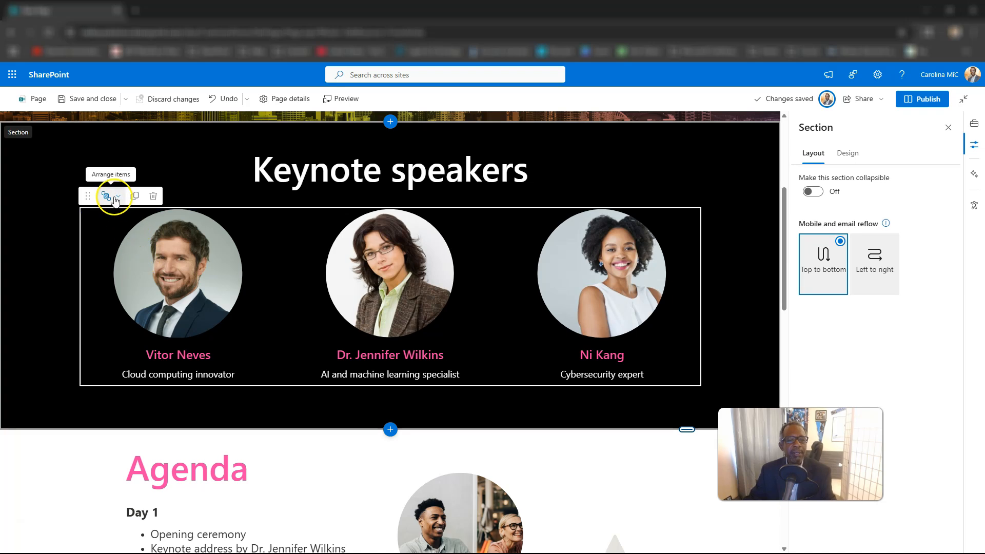
{"action": "left_click", "coordinate": [125, 318]}
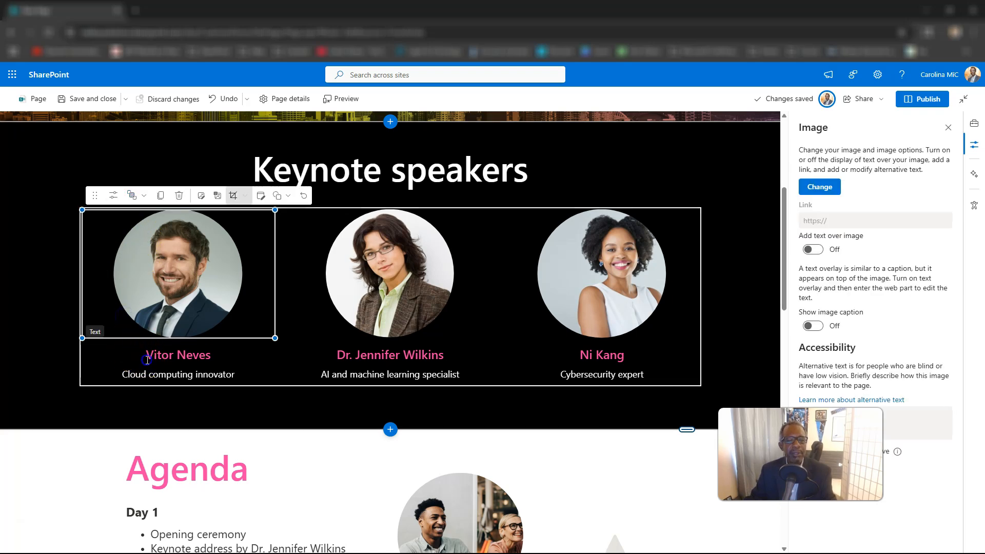
{"action": "left_click", "coordinate": [166, 353]}
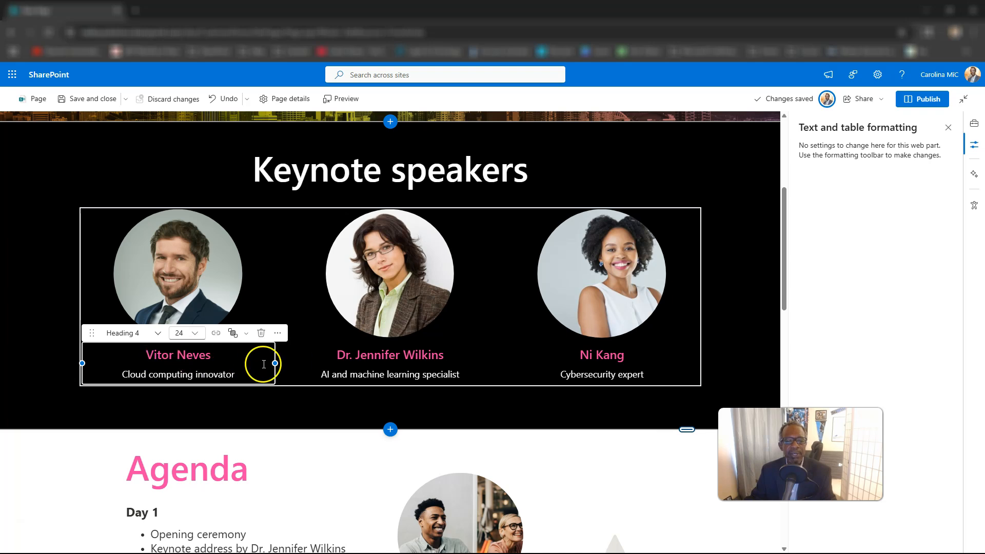
{"action": "left_click", "coordinate": [405, 321]}
{"action": "left_click", "coordinate": [409, 373]}
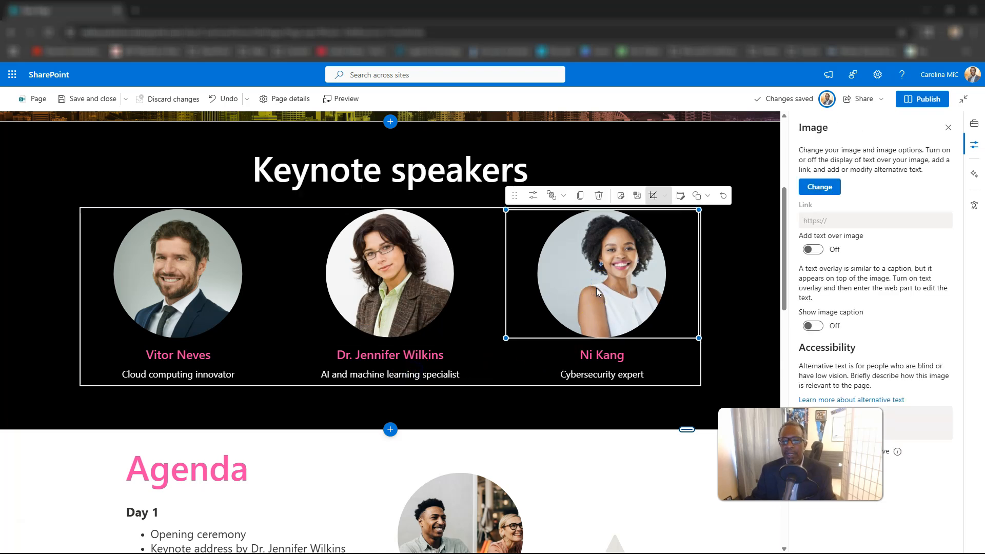
Step: Drag the keynote speakers row slightly lower within its section
{"action": "left_click", "coordinate": [734, 275]}
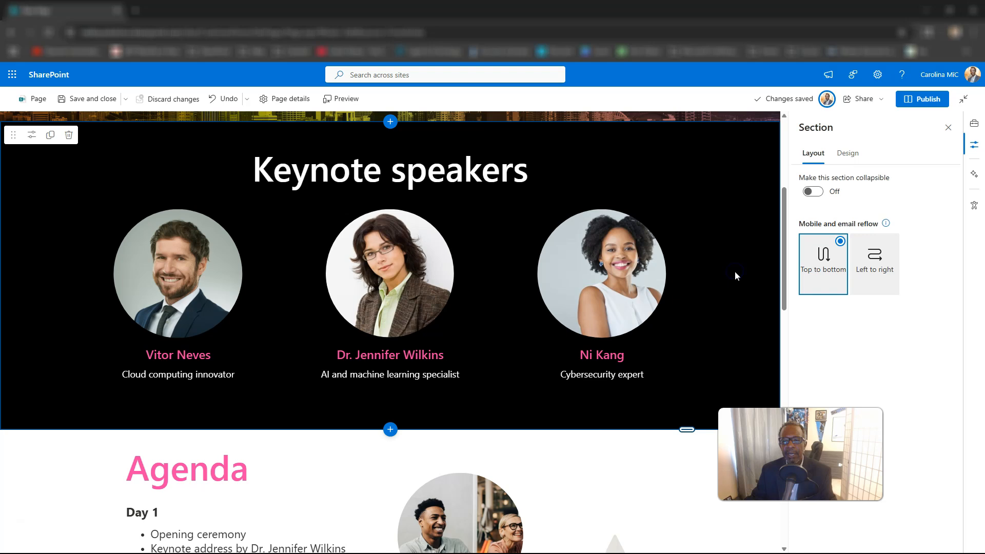
{"action": "left_click", "coordinate": [499, 209]}
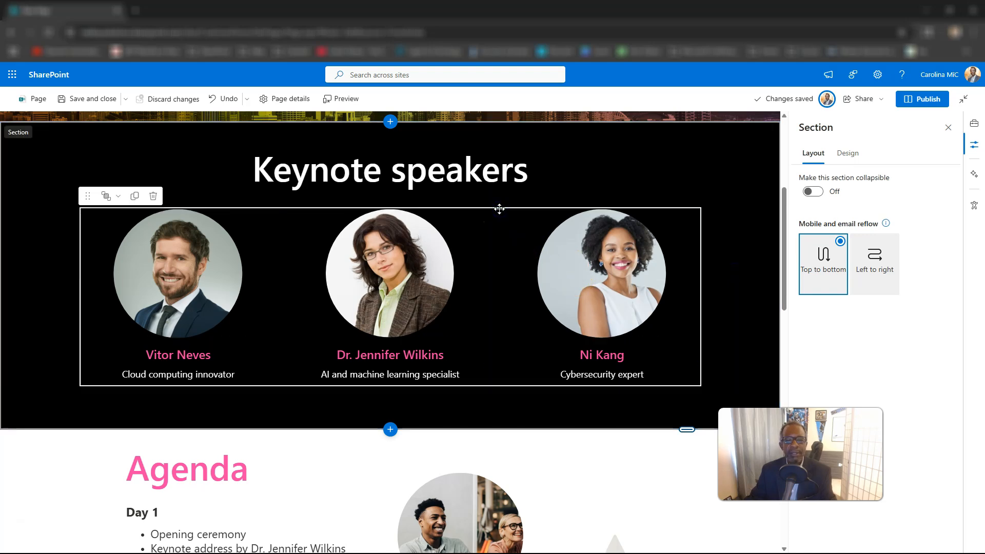
{"action": "left_click", "coordinate": [498, 210]}
{"action": "left_click_drag", "start_coordinate": [498, 210], "coordinate": [244, 232]}
{"action": "left_click", "coordinate": [218, 273]}
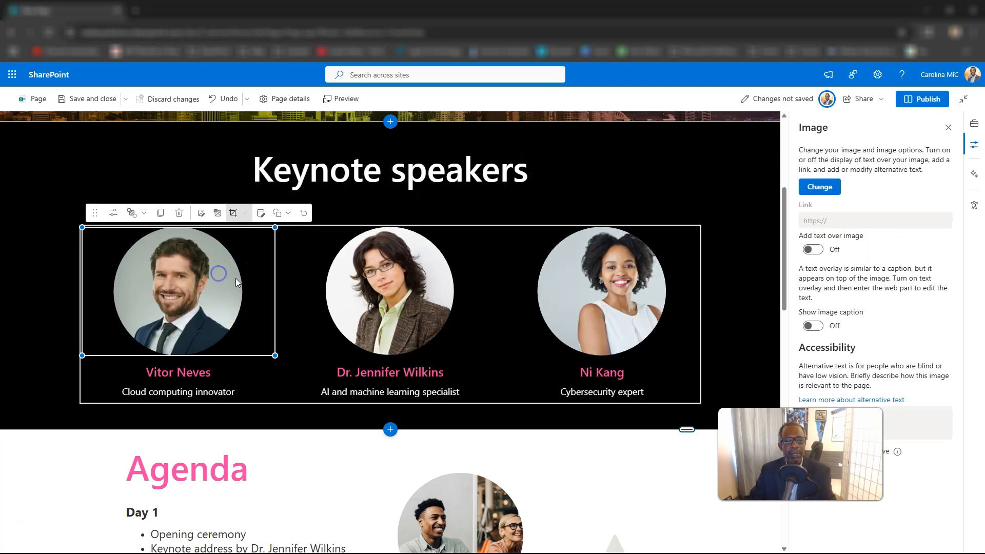
{"action": "left_click", "coordinate": [303, 304]}
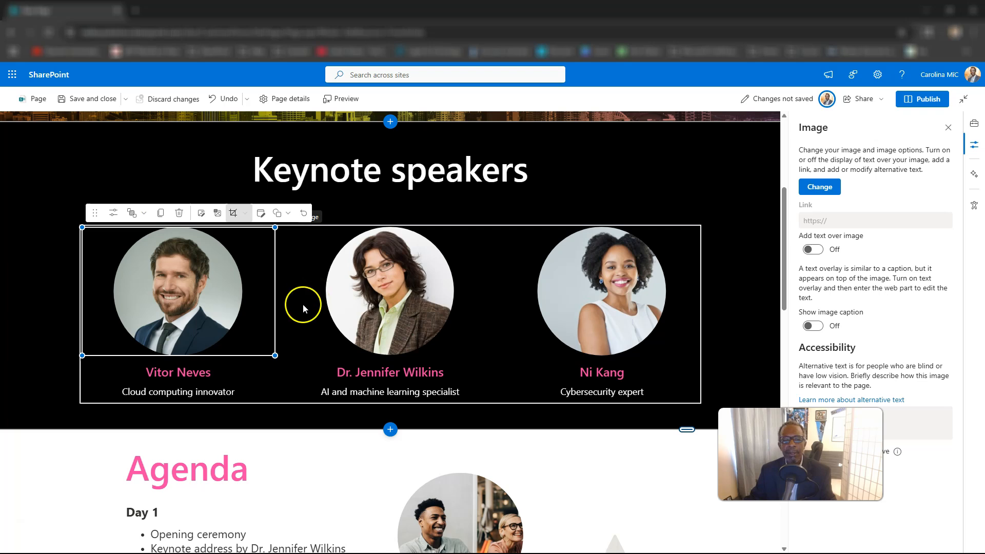
{"action": "left_click", "coordinate": [293, 387]}
{"action": "left_click", "coordinate": [274, 394]}
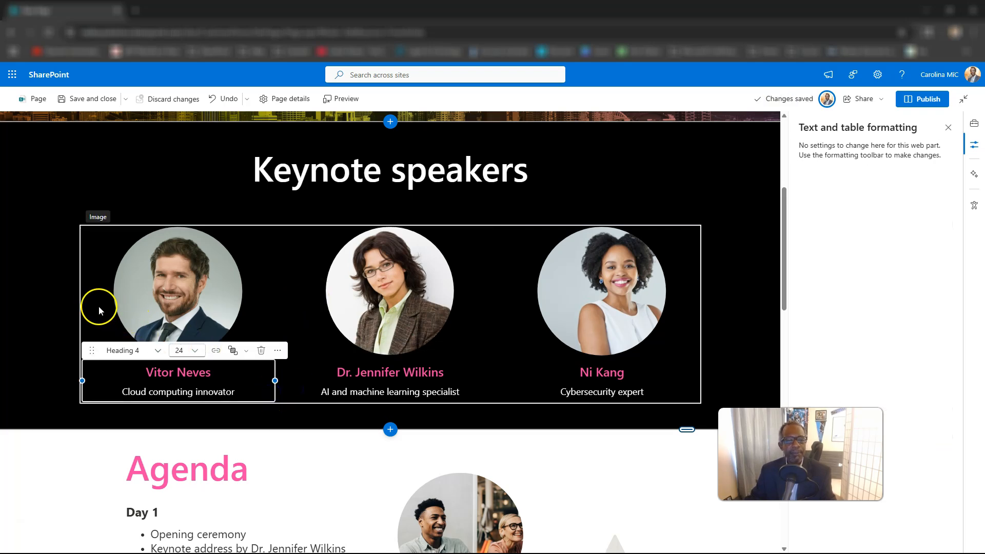
{"action": "left_click", "coordinate": [91, 231]}
{"action": "left_click", "coordinate": [189, 329]}
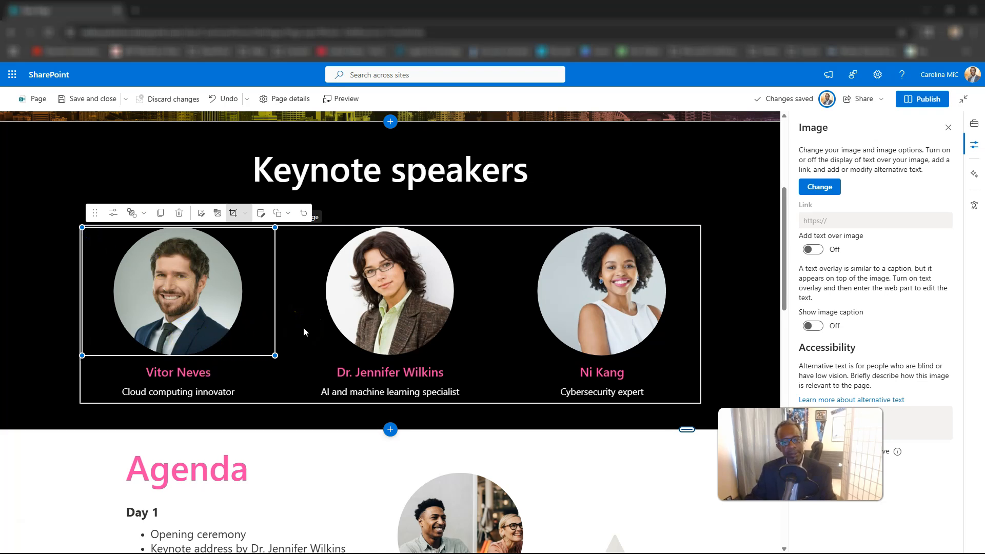
{"action": "left_click_drag", "start_coordinate": [269, 352], "coordinate": [300, 261]}
{"action": "left_click", "coordinate": [329, 228]}
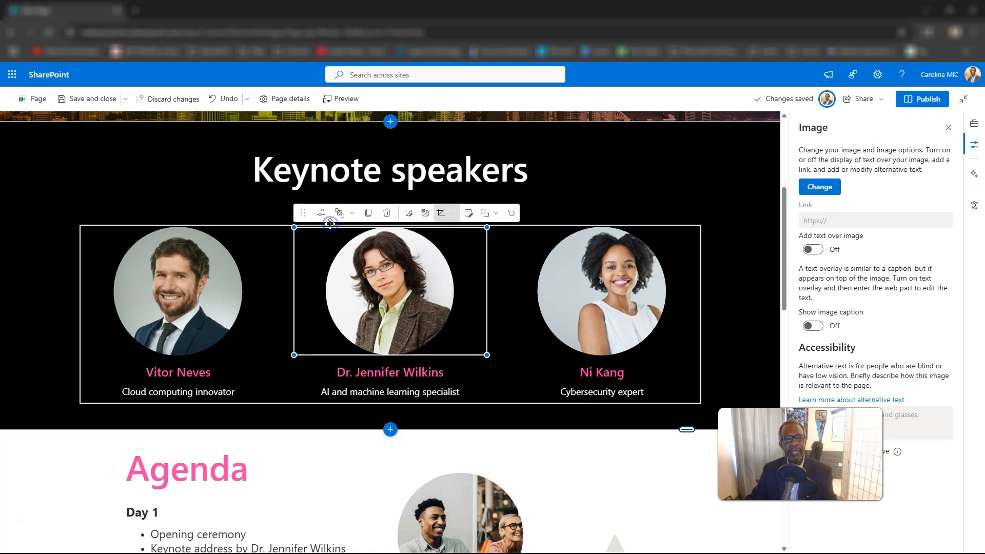
{"action": "left_click", "coordinate": [254, 224]}
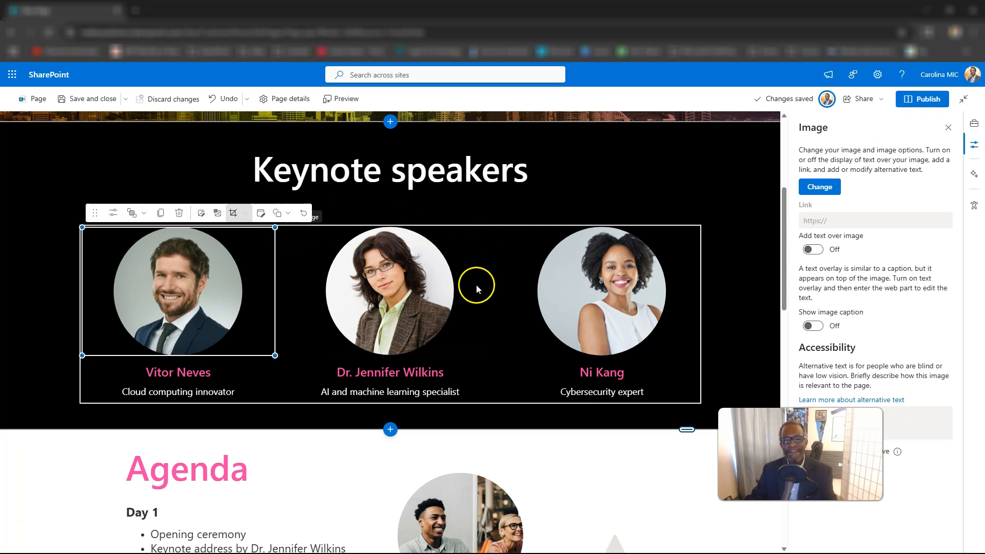
Step: Drag the Agenda image collage left toward the Day 1–3 schedule list
{"action": "scroll", "coordinate": [483, 329], "scroll_direction": "down", "scroll_amount": 1}
{"action": "scroll", "coordinate": [370, 323], "scroll_direction": "down", "scroll_amount": 2}
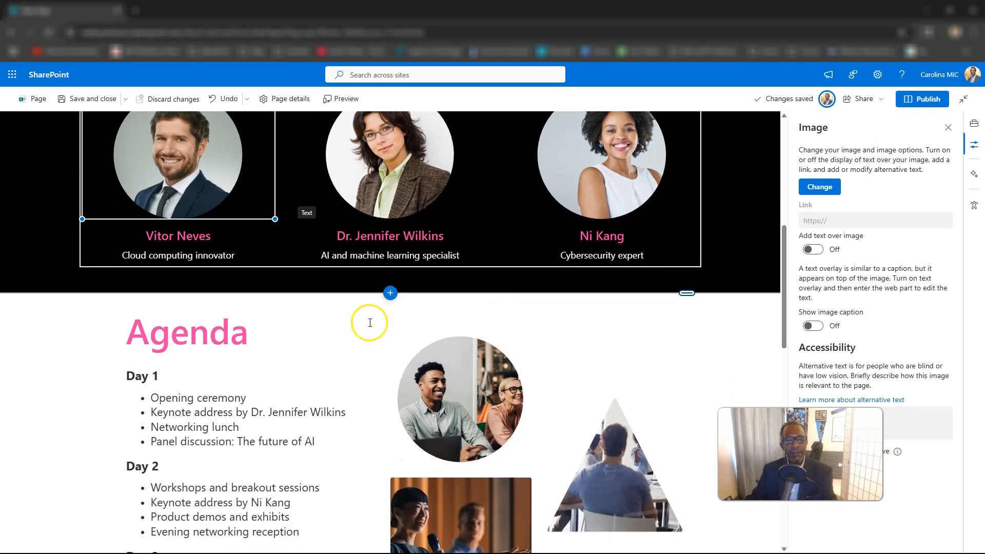
{"action": "scroll", "coordinate": [362, 331], "scroll_direction": "down", "scroll_amount": 2}
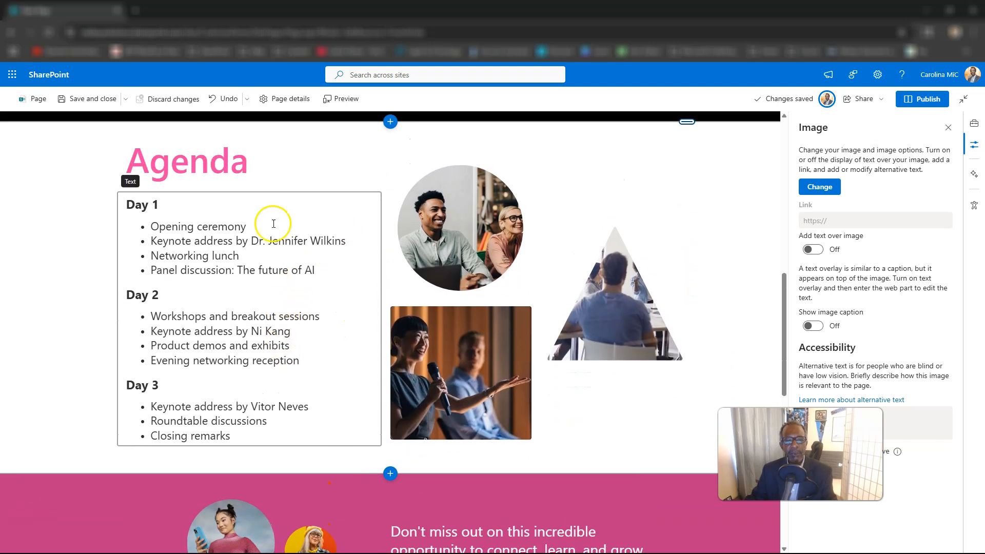
{"action": "left_click", "coordinate": [95, 162]}
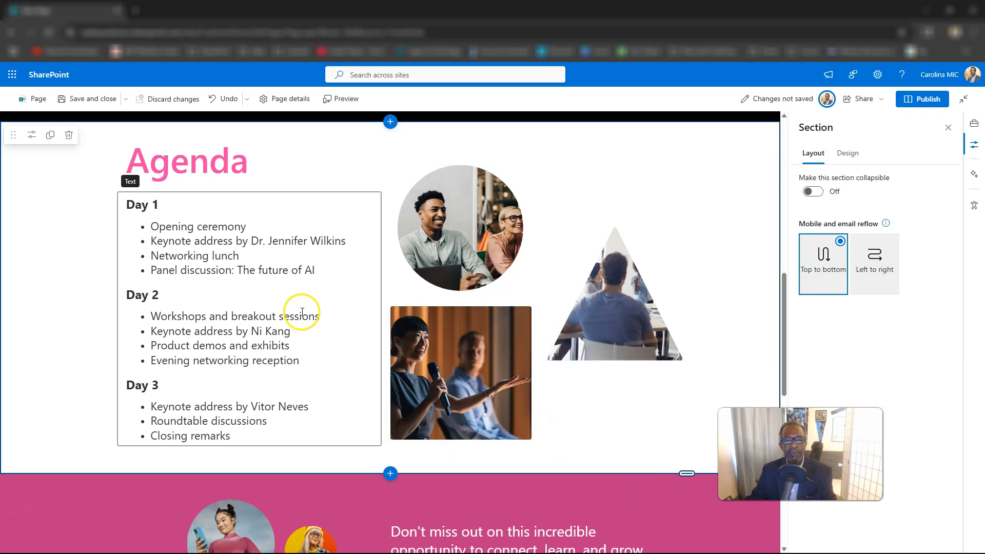
{"action": "left_click", "coordinate": [262, 273]}
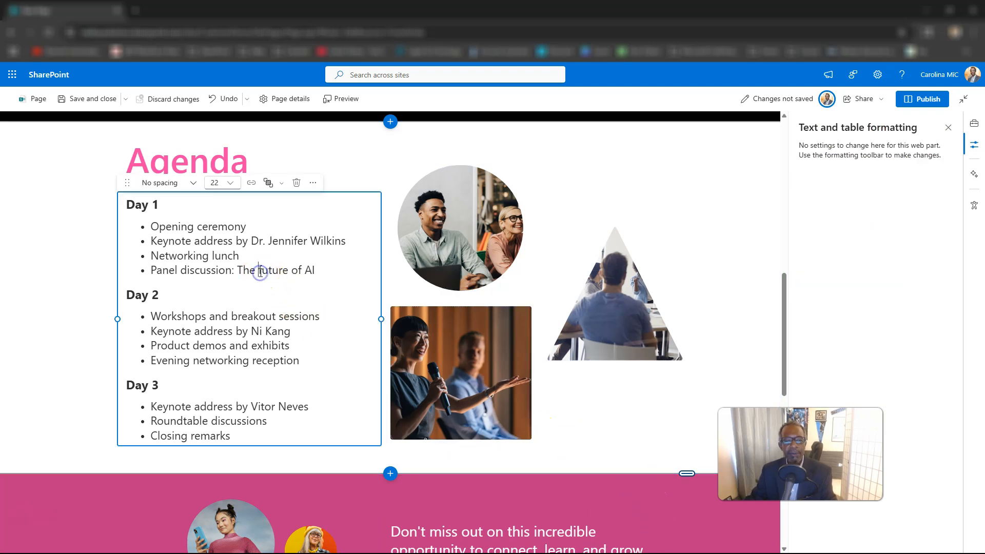
{"action": "left_click", "coordinate": [193, 163]}
{"action": "left_click", "coordinate": [516, 388]}
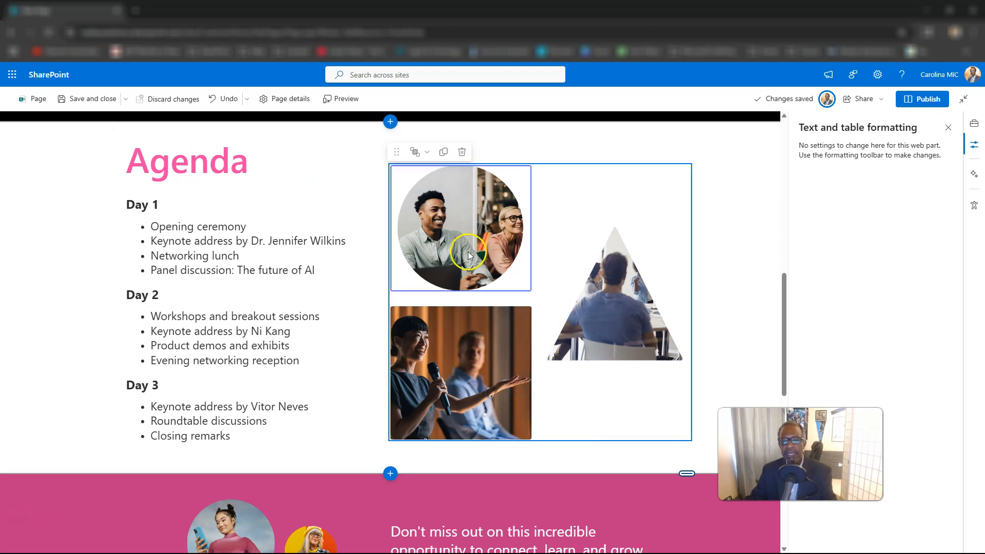
{"action": "left_click", "coordinate": [560, 257]}
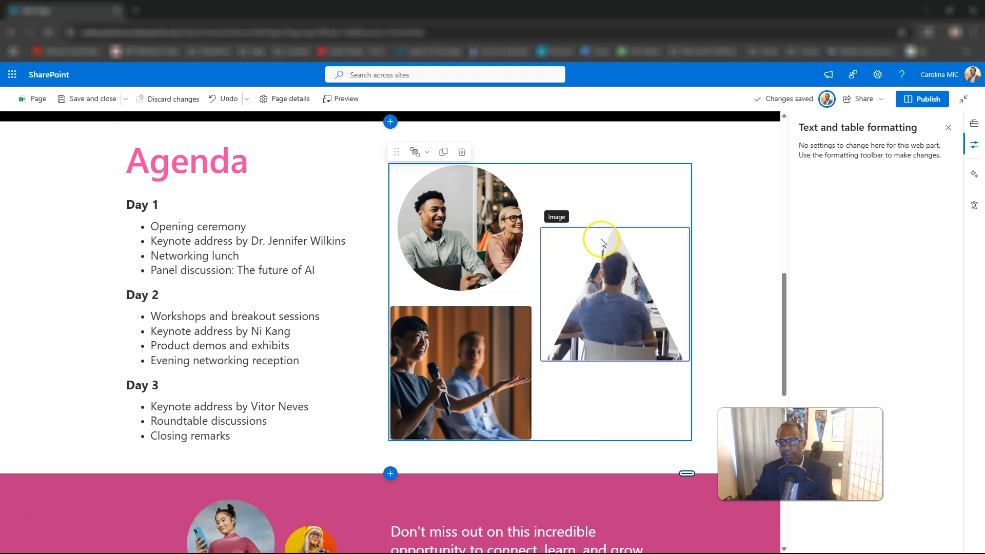
{"action": "left_click_drag", "start_coordinate": [550, 163], "coordinate": [520, 170]}
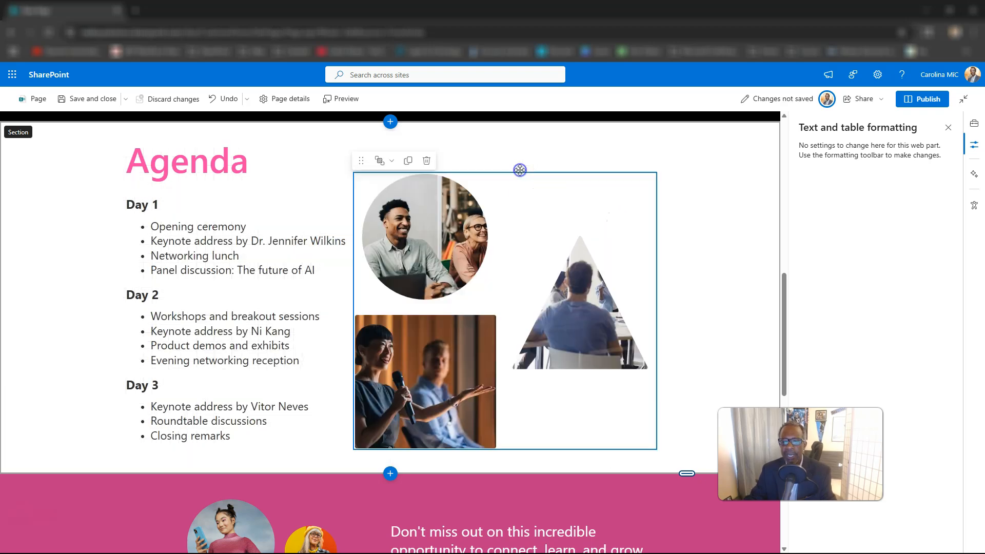
Step: Open the section settings for the pink registration call-to-action section
{"action": "scroll", "coordinate": [622, 256], "scroll_direction": "down", "scroll_amount": 5}
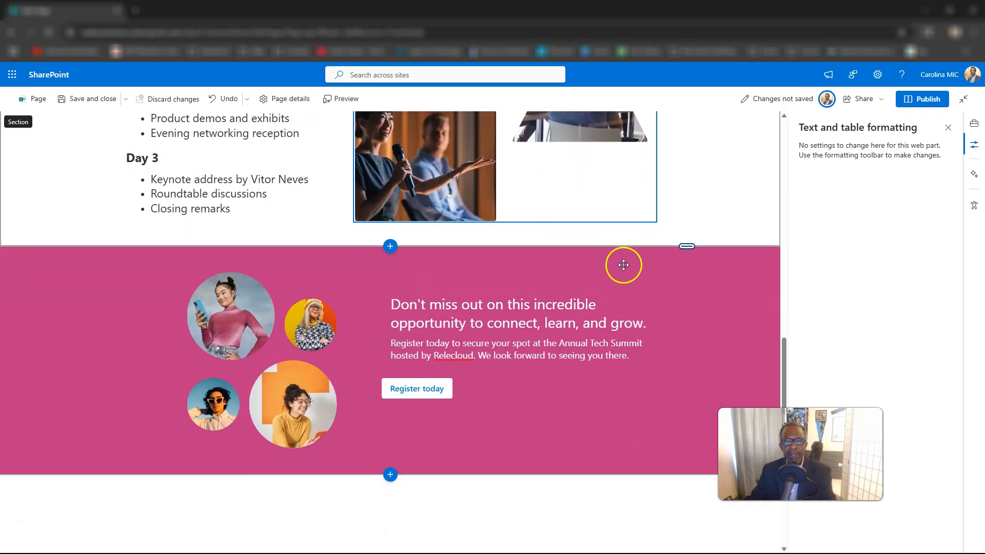
{"action": "left_click", "coordinate": [535, 397]}
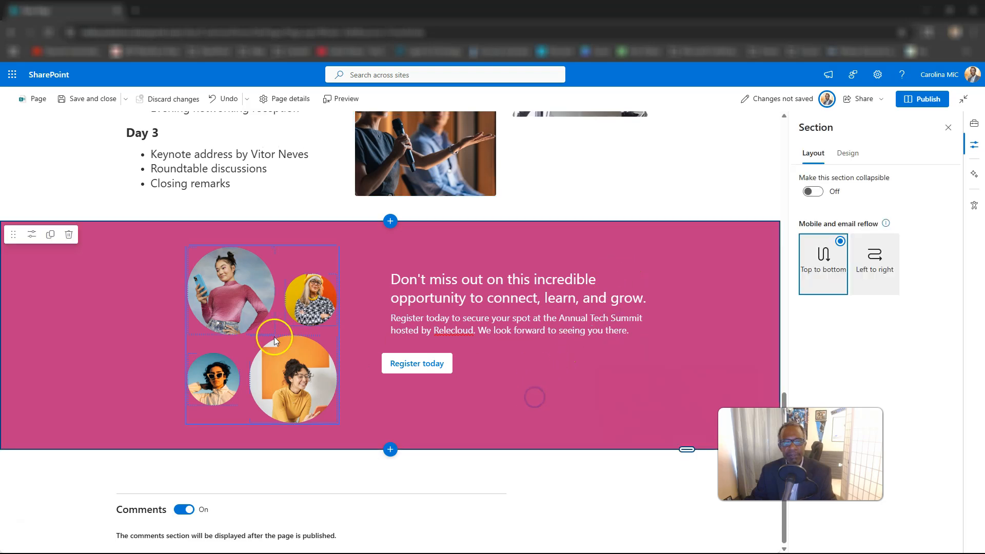
{"action": "left_click", "coordinate": [88, 231]}
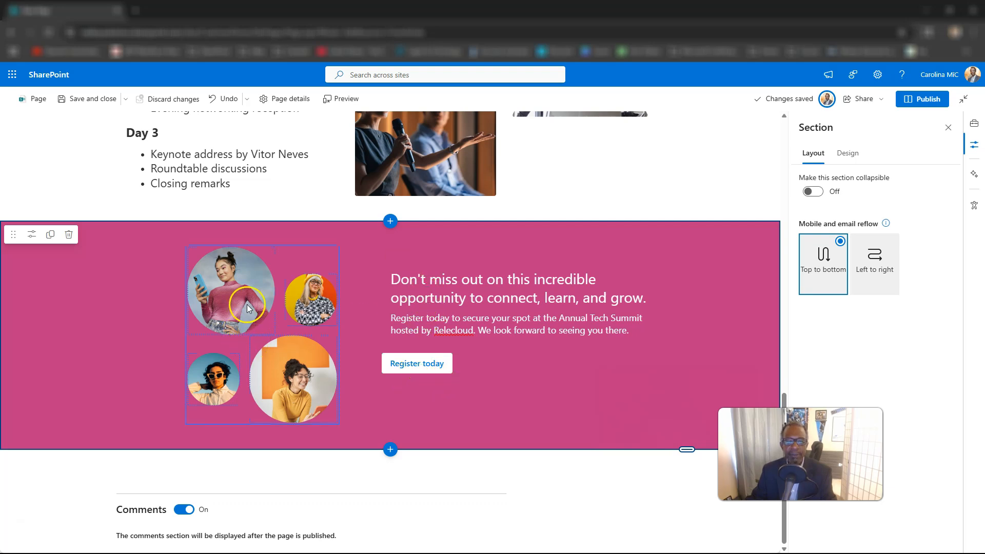
{"action": "scroll", "coordinate": [254, 368], "scroll_direction": "up", "scroll_amount": 2}
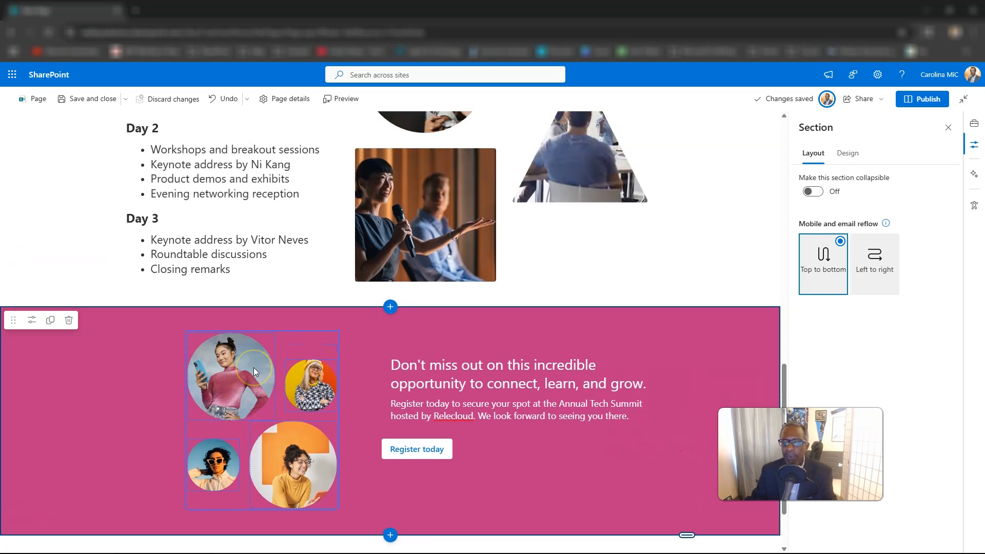
{"action": "scroll", "coordinate": [254, 367], "scroll_direction": "up", "scroll_amount": 7}
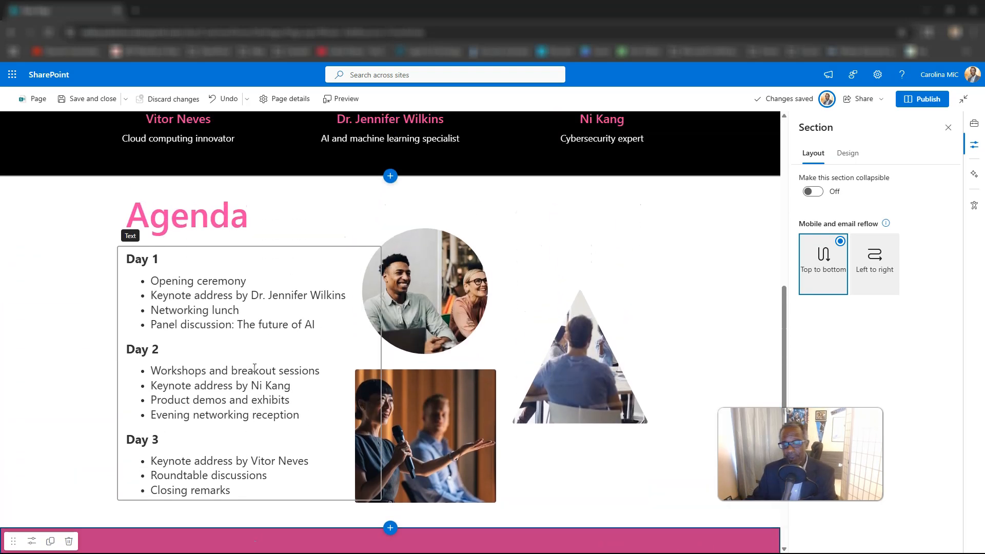
{"action": "scroll", "coordinate": [253, 368], "scroll_direction": "up", "scroll_amount": 5}
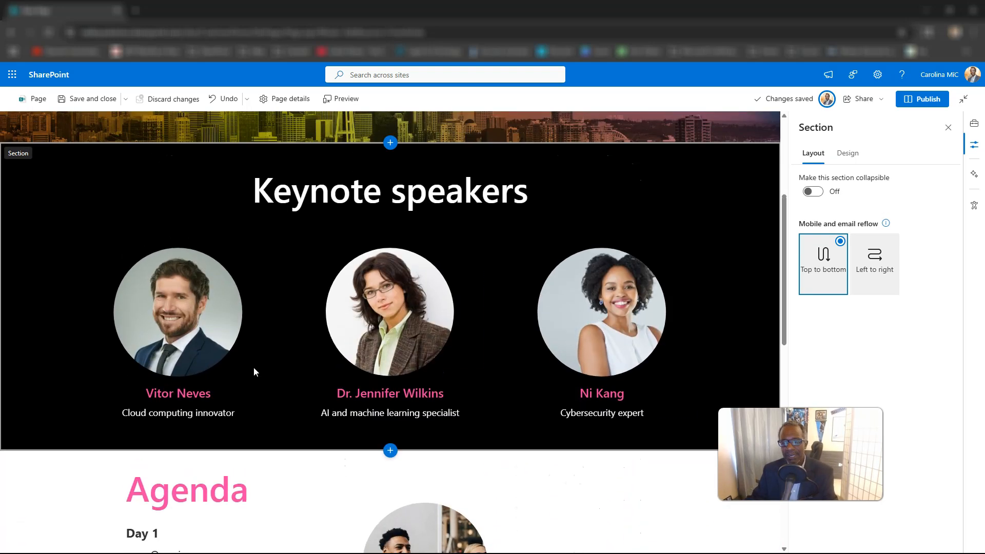
{"action": "scroll", "coordinate": [253, 368], "scroll_direction": "up", "scroll_amount": 5}
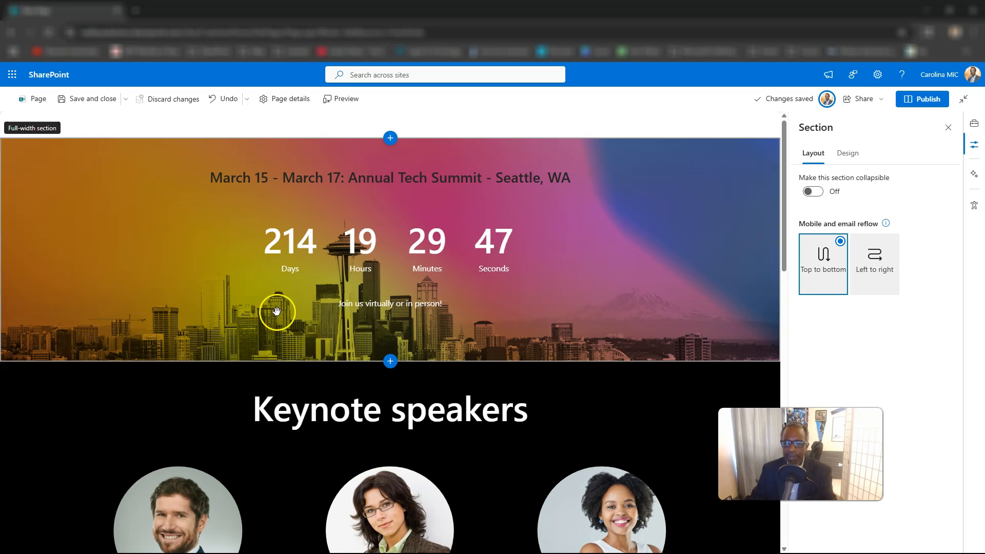
{"action": "scroll", "coordinate": [313, 426], "scroll_direction": "down", "scroll_amount": 1}
{"action": "scroll", "coordinate": [317, 399], "scroll_direction": "down", "scroll_amount": 1}
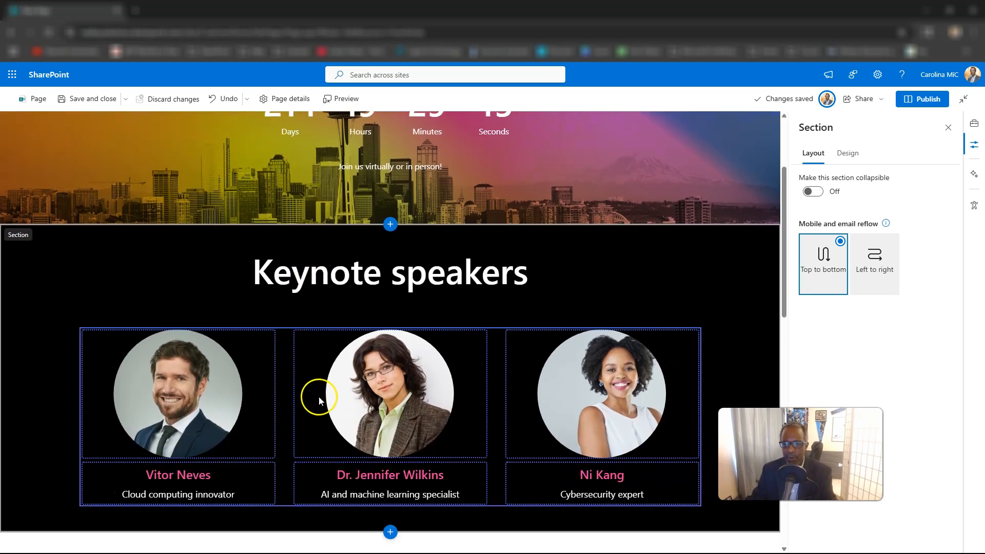
{"action": "scroll", "coordinate": [319, 396], "scroll_direction": "up", "scroll_amount": 2}
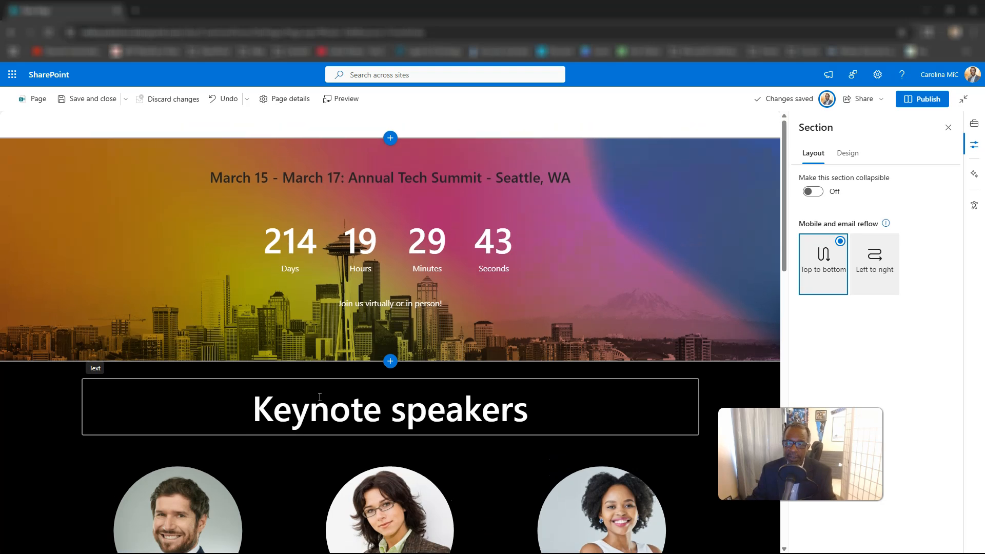
{"action": "scroll", "coordinate": [268, 301], "scroll_direction": "down", "scroll_amount": 1}
{"action": "scroll", "coordinate": [270, 302], "scroll_direction": "up", "scroll_amount": 1}
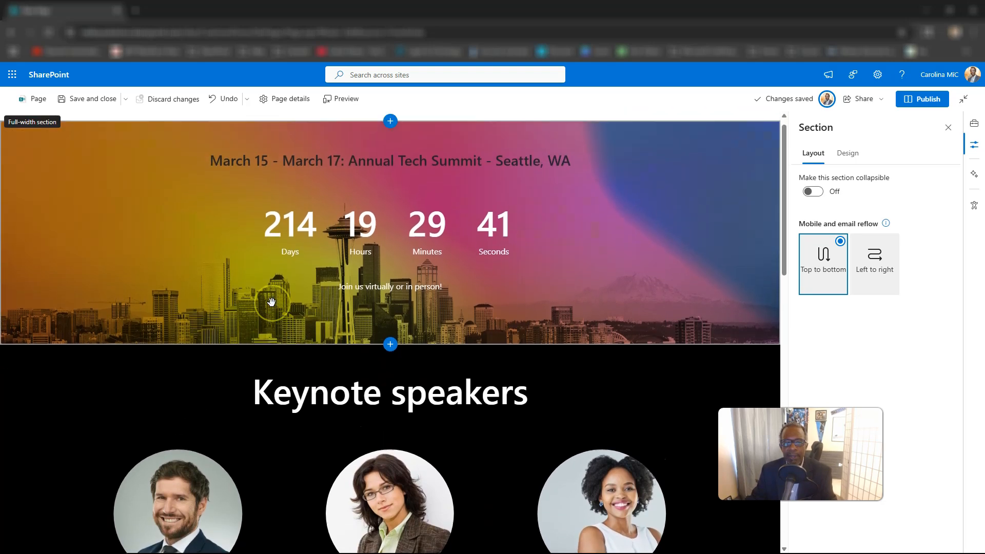